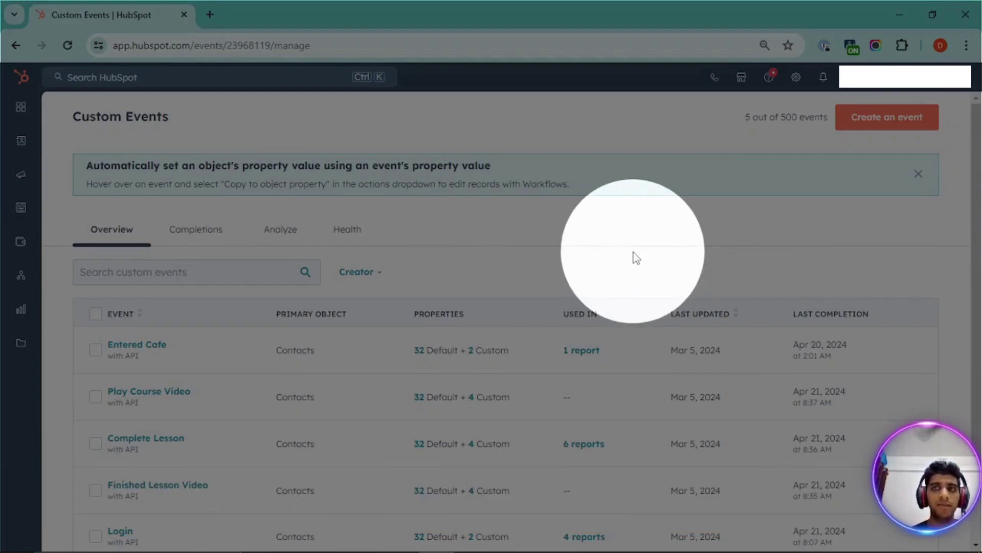
# Create a JavaScript-coded HubSpot custom event named 'Add To Cart' and proceed to its properties.
pyautogui.moveTo(8, 232)
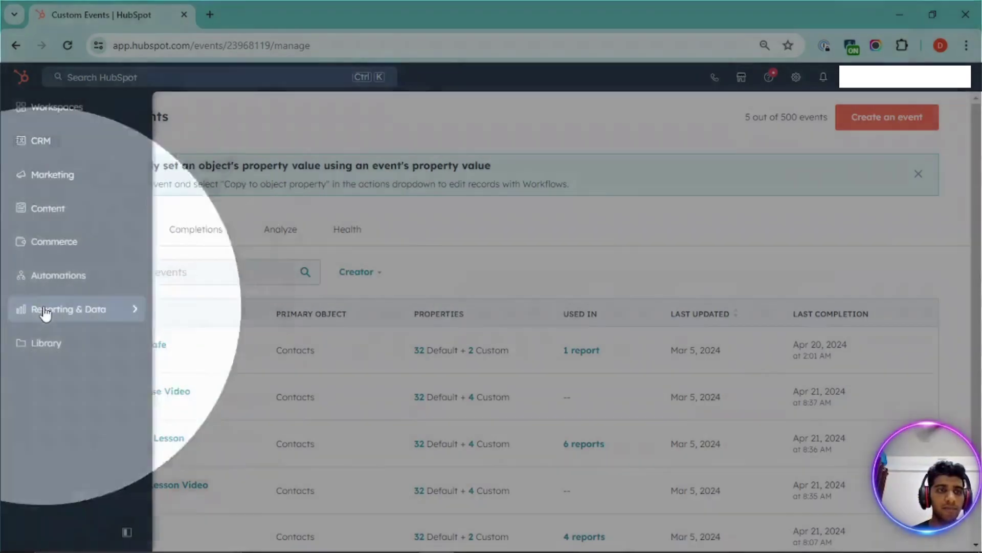
pyautogui.moveTo(46, 313)
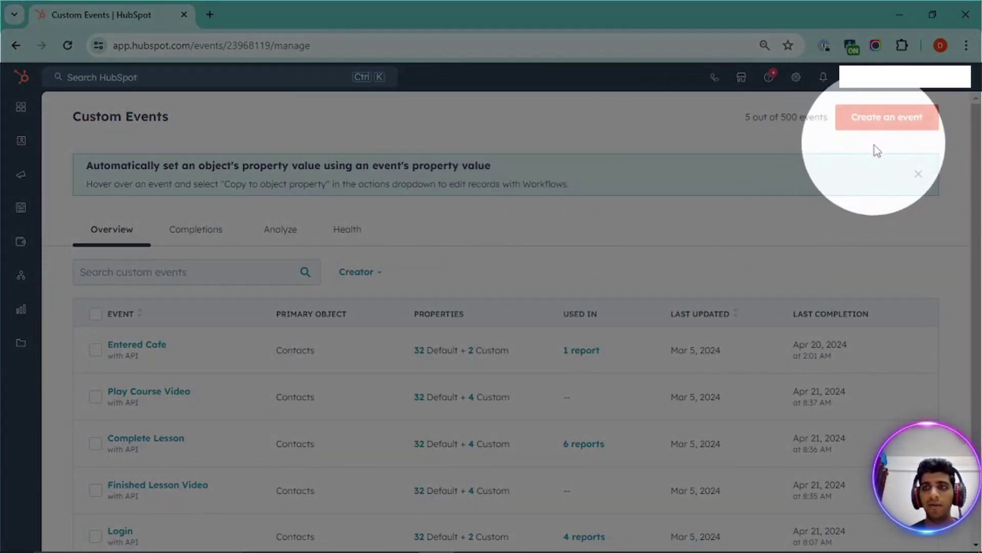
pyautogui.click(874, 131)
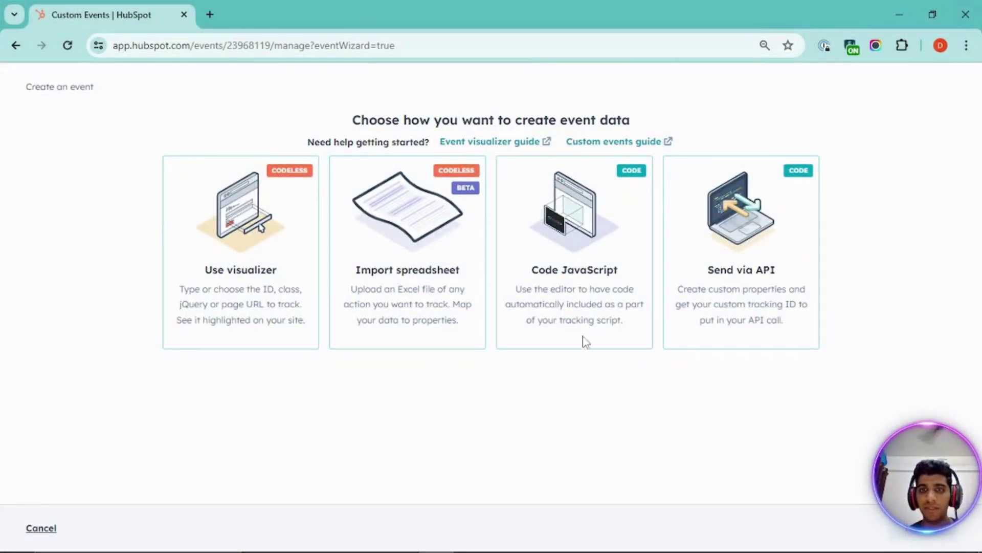
pyautogui.click(587, 305)
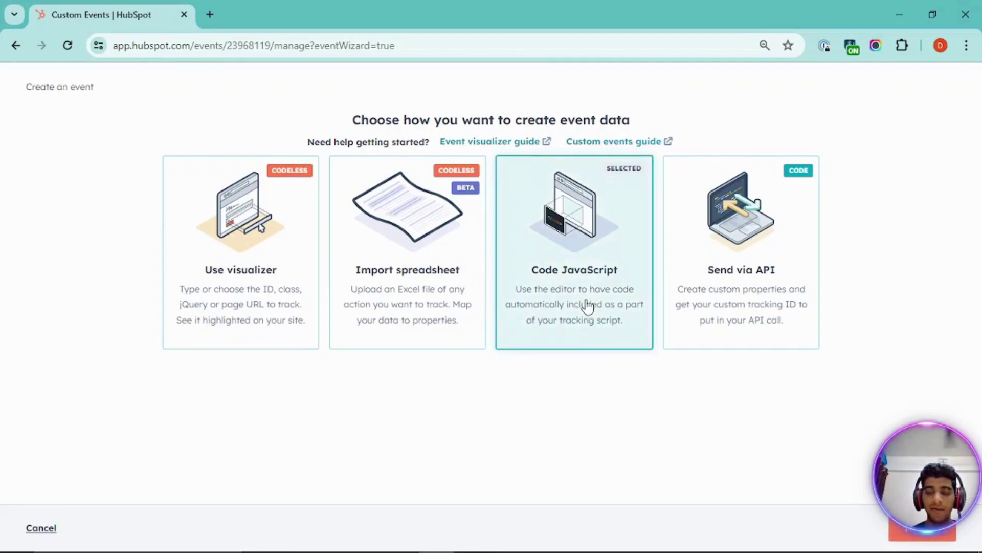
pyautogui.click(902, 532)
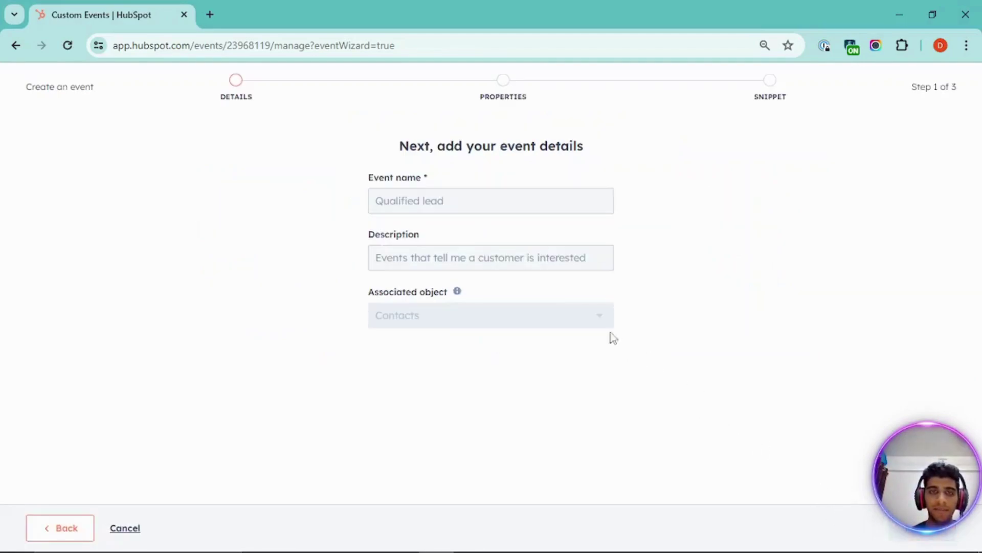
pyautogui.click(444, 201)
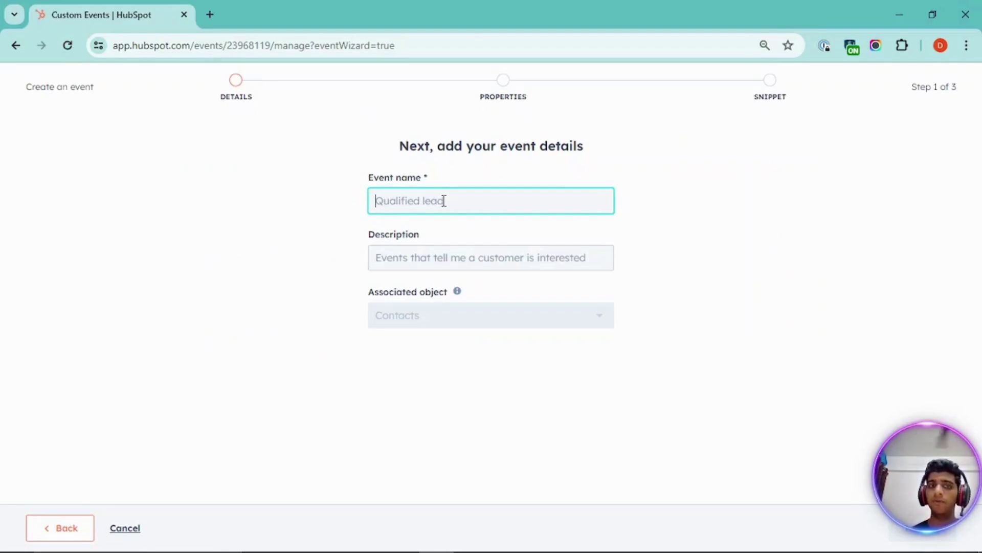
pyautogui.write('Add ')
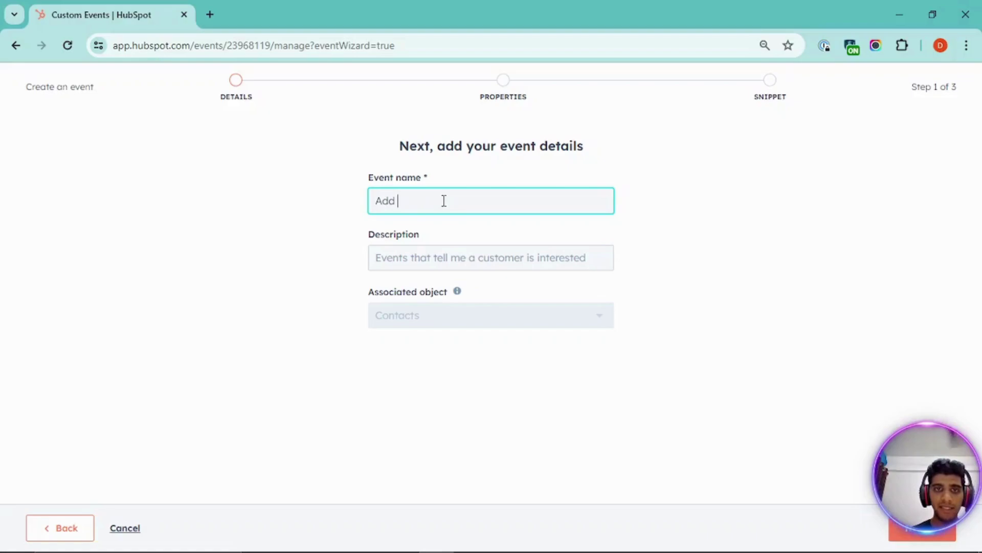
pyautogui.write('To Cart')
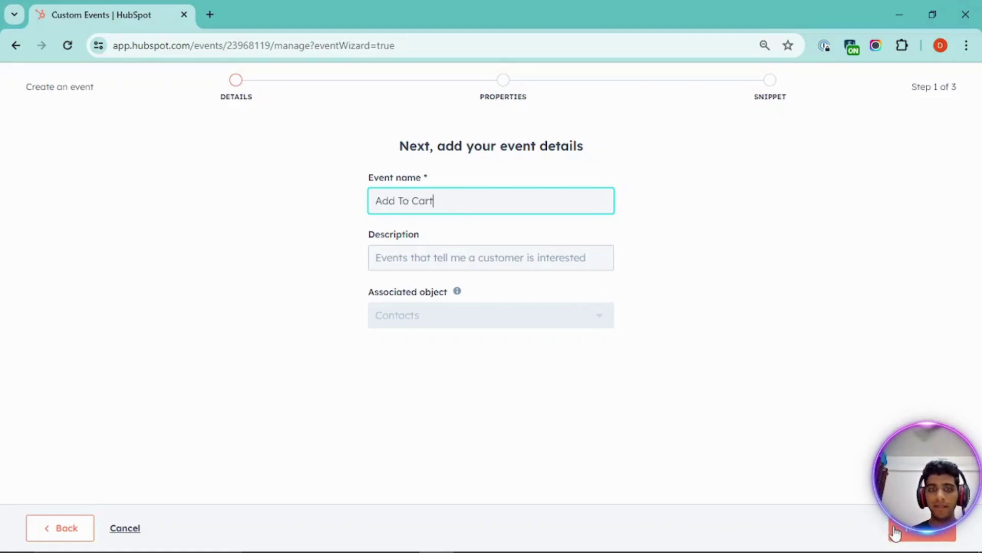
pyautogui.click(923, 532)
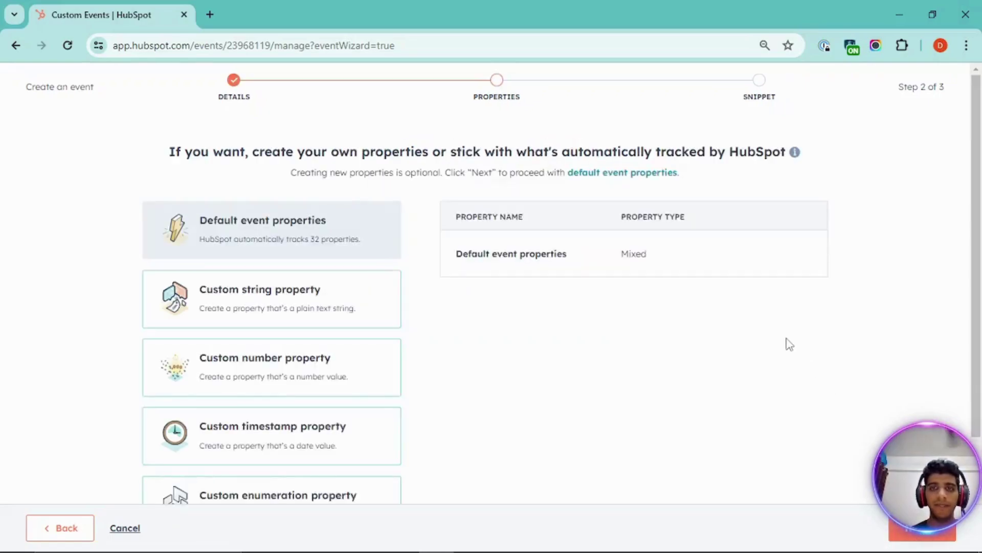
# Review the default tracked event properties, keep them as they are, and advance to the snippet step.
pyautogui.scroll(-1, 787, 343)
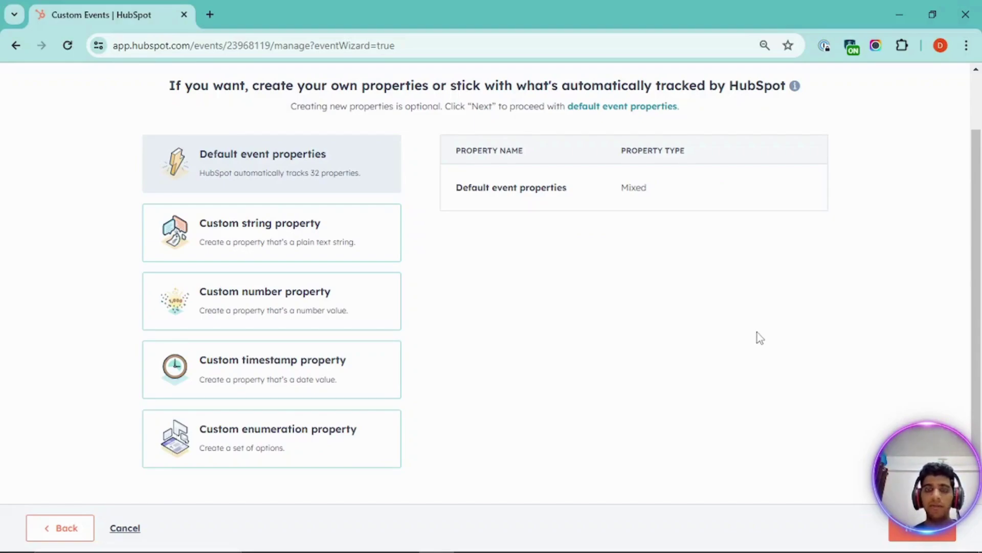
pyautogui.scroll(1, 760, 337)
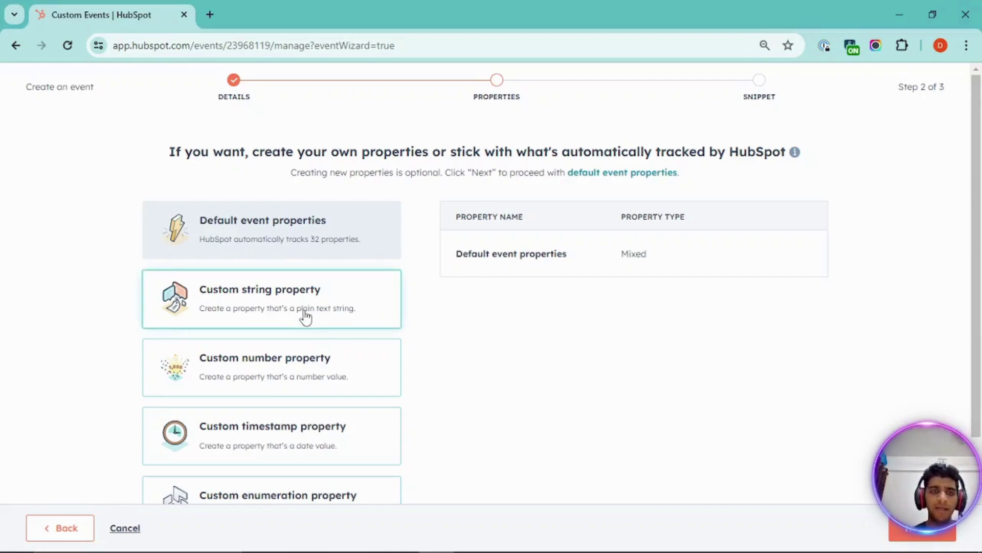
pyautogui.scroll(-1, 397, 323)
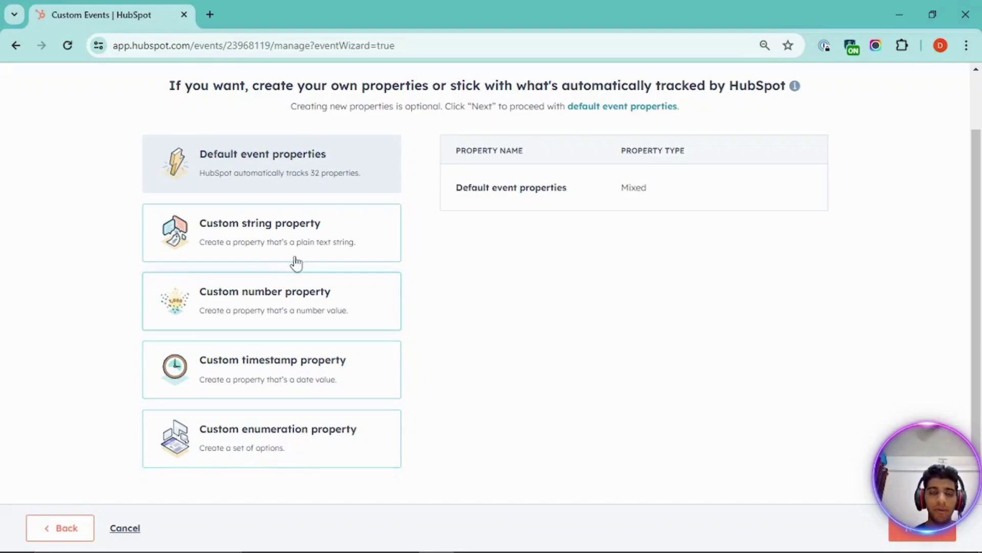
pyautogui.scroll(2, 737, 376)
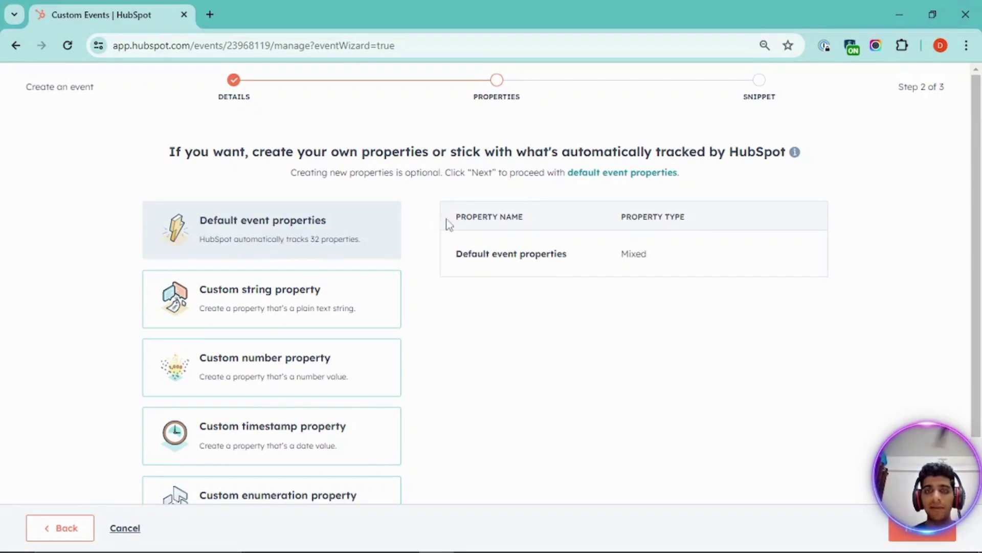
pyautogui.click(597, 176)
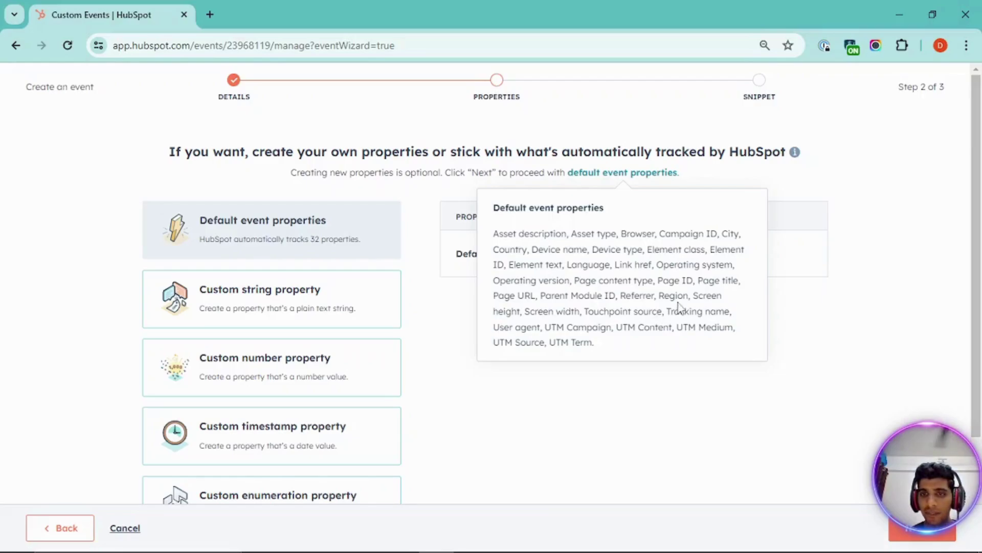
pyautogui.moveTo(688, 296); pyautogui.dragTo(620, 297)
pyautogui.click(650, 276)
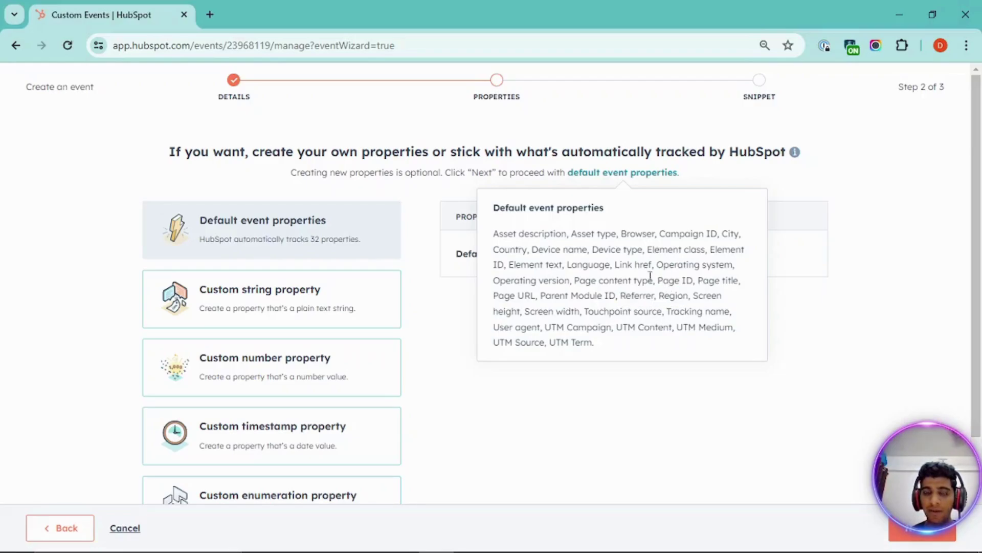
pyautogui.moveTo(544, 249); pyautogui.dragTo(697, 251)
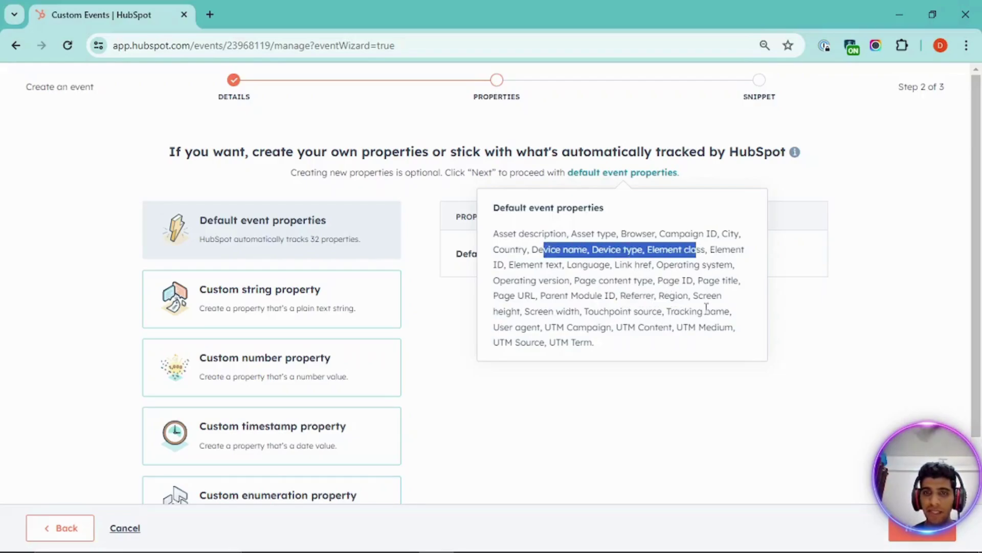
pyautogui.click(677, 380)
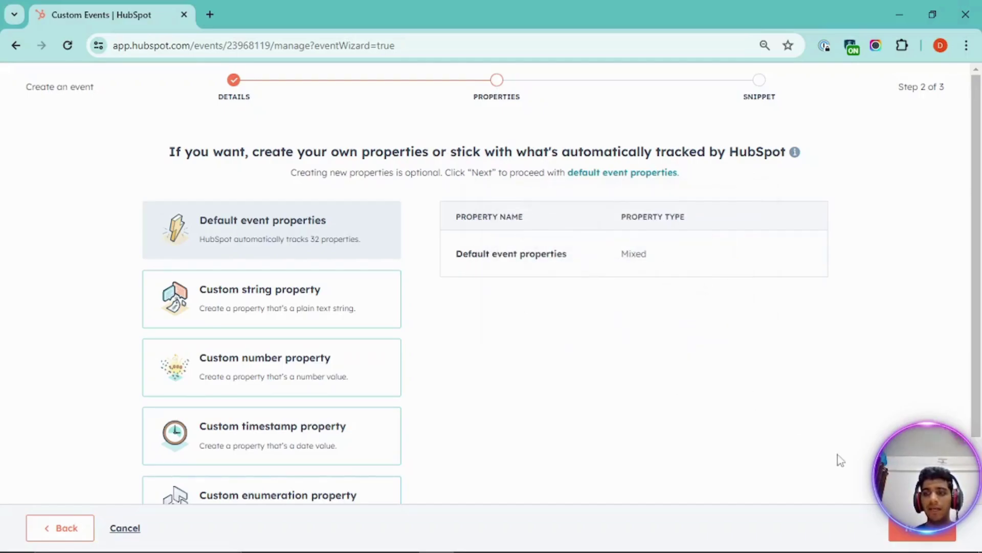
pyautogui.click(905, 532)
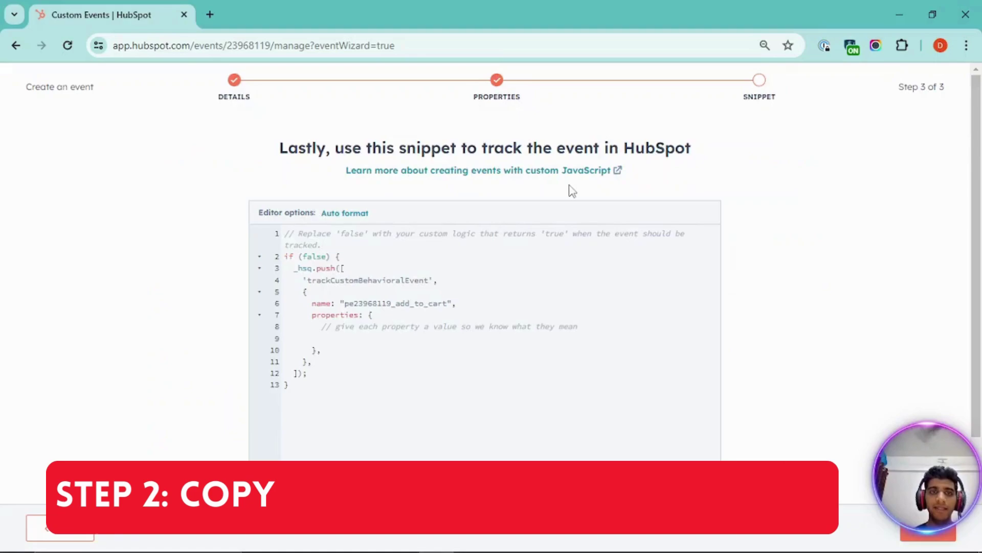
# Select the tracking snippet, finish creating the Add To Cart event, and open GTM's Tags list.
pyautogui.scroll(-1, 572, 195)
pyautogui.scroll(-1, 571, 192)
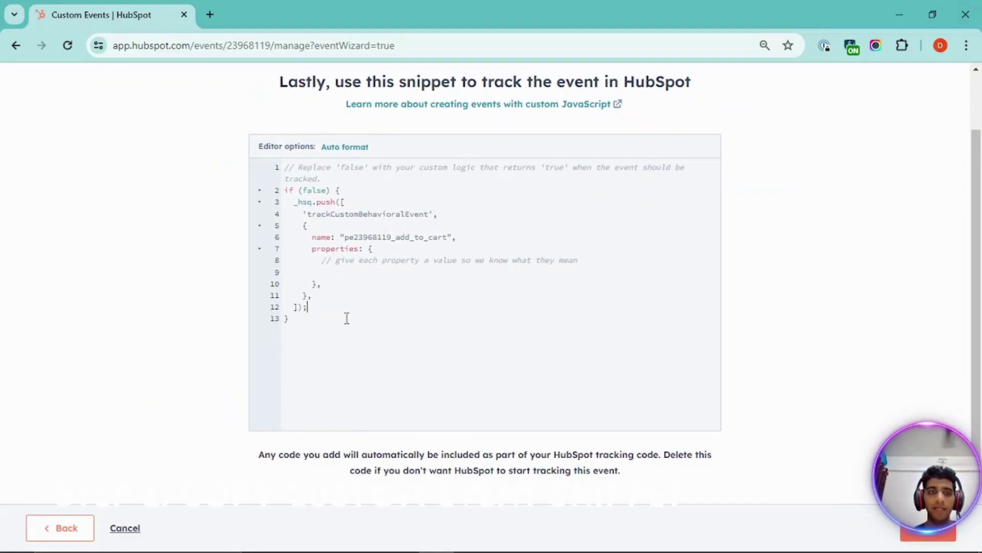
pyautogui.hotkey('ctrl', 'a')
pyautogui.hotkey('ctrl', 'c')
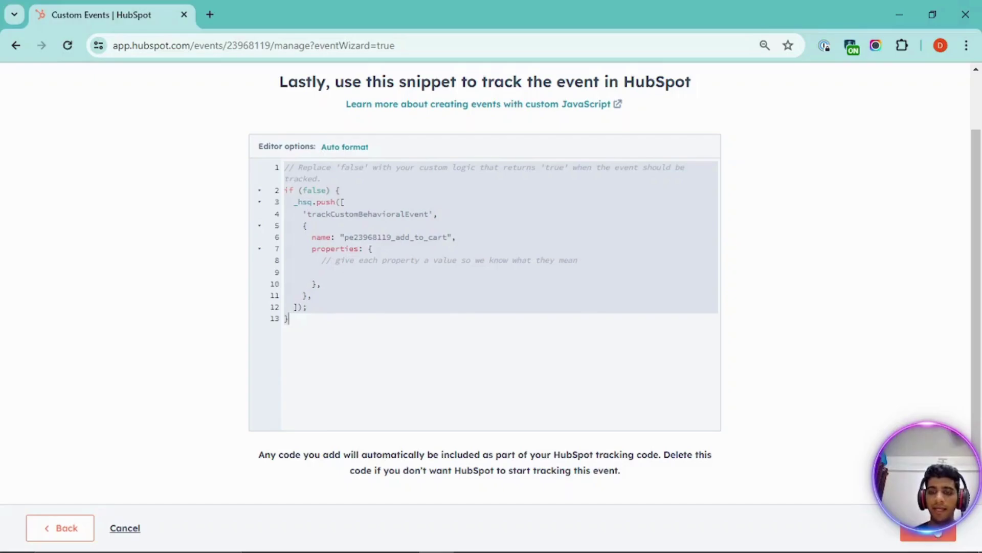
pyautogui.click(935, 534)
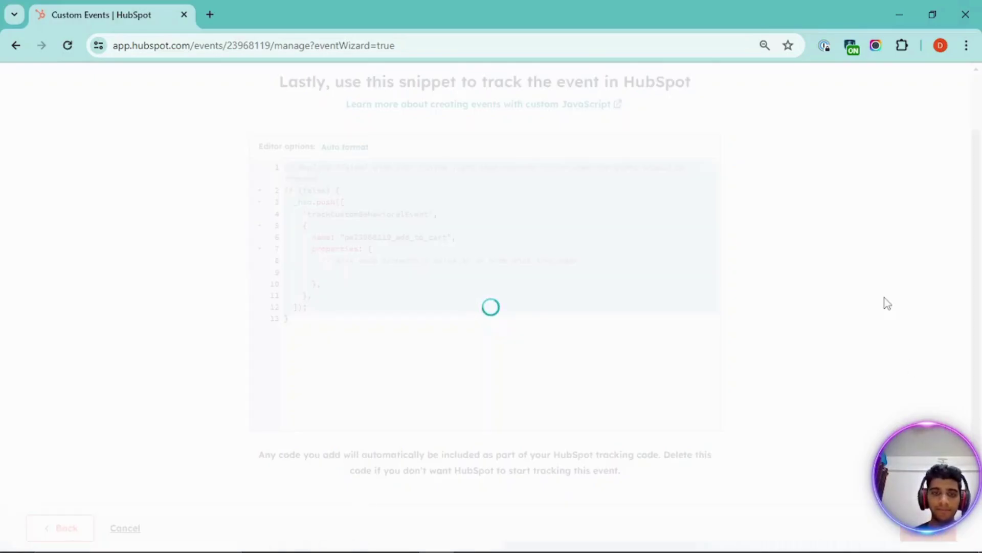
pyautogui.hotkey('alt', 'Tab')
pyautogui.hotkey('alt', 'Tab')
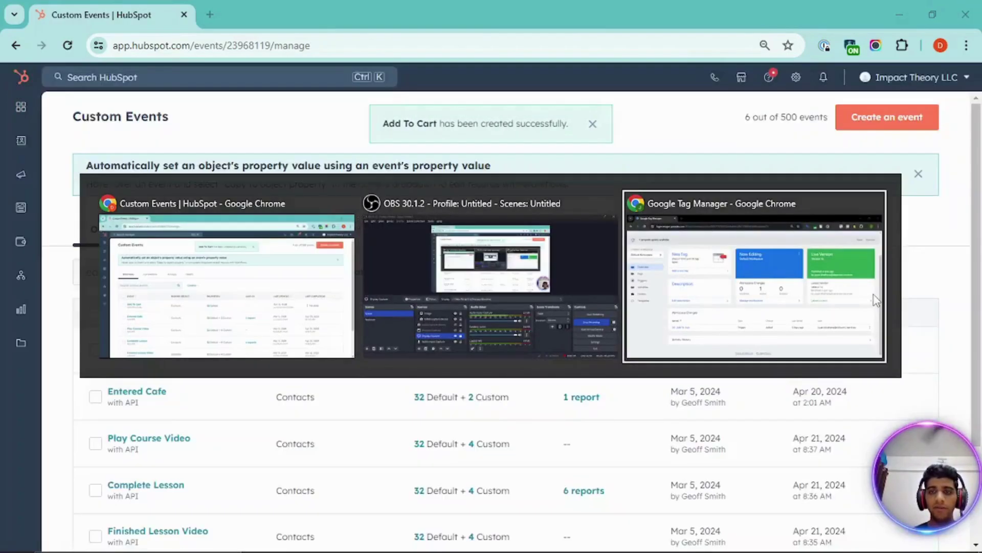
pyautogui.click(87, 234)
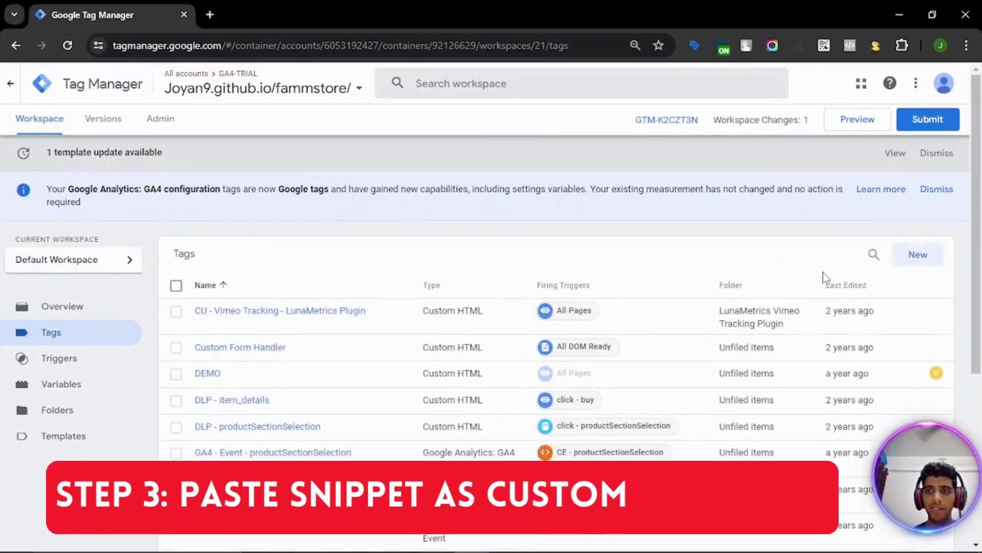
# Start a new Custom HTML tag in Google Tag Manager.
pyautogui.click(917, 257)
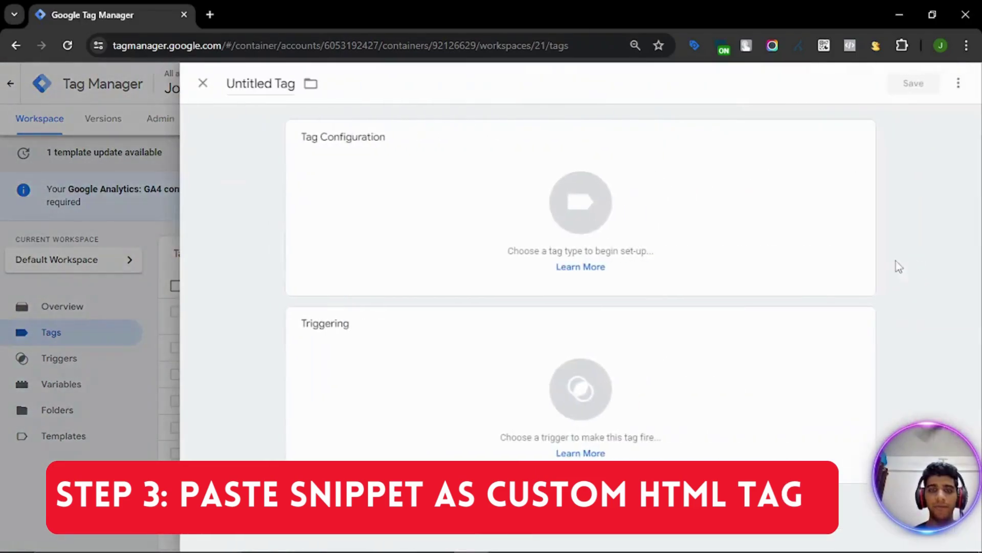
pyautogui.click(713, 266)
pyautogui.scroll(-3, 722, 266)
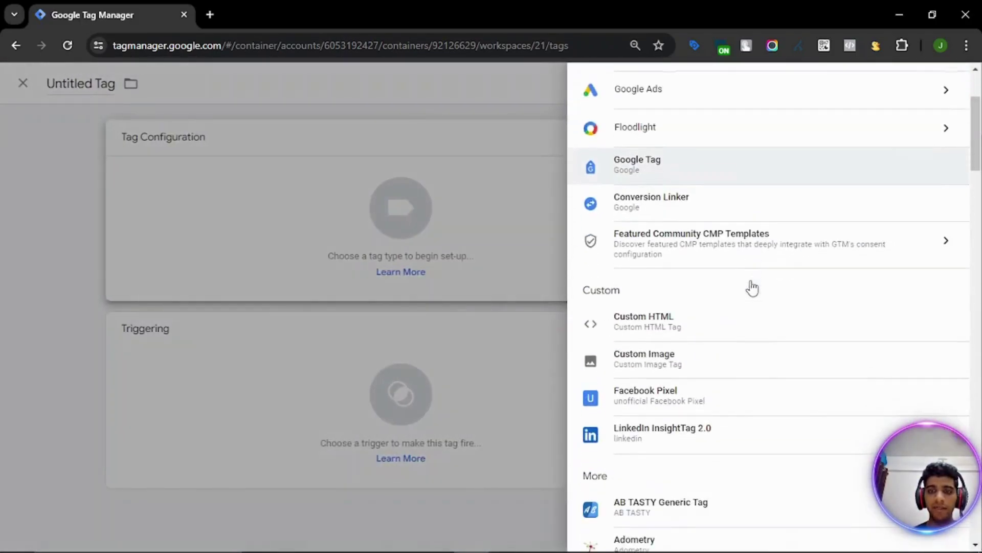
pyautogui.click(701, 331)
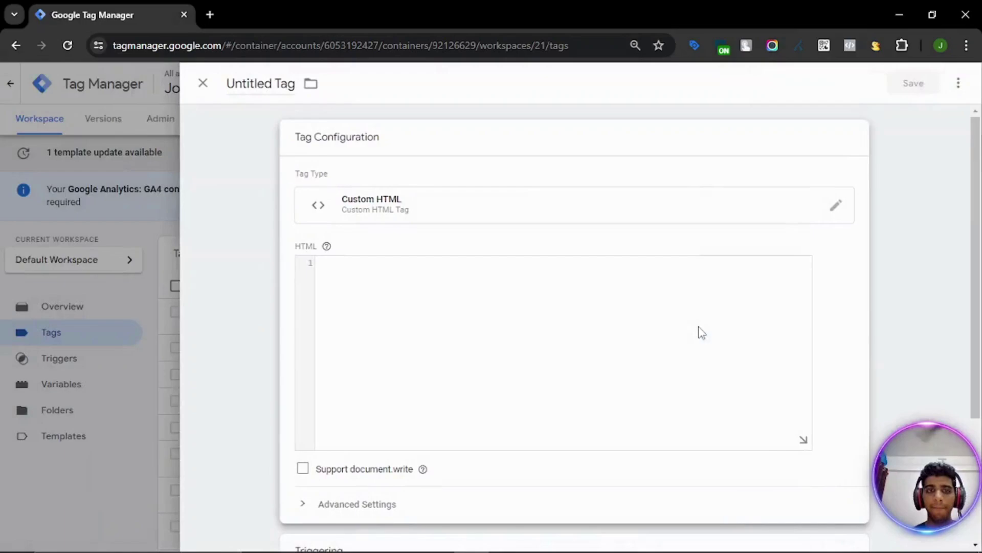
# Paste the HubSpot snippet and wrap it in <script></script> tags.
pyautogui.click(416, 278)
pyautogui.hotkey('ctrl', 'v')
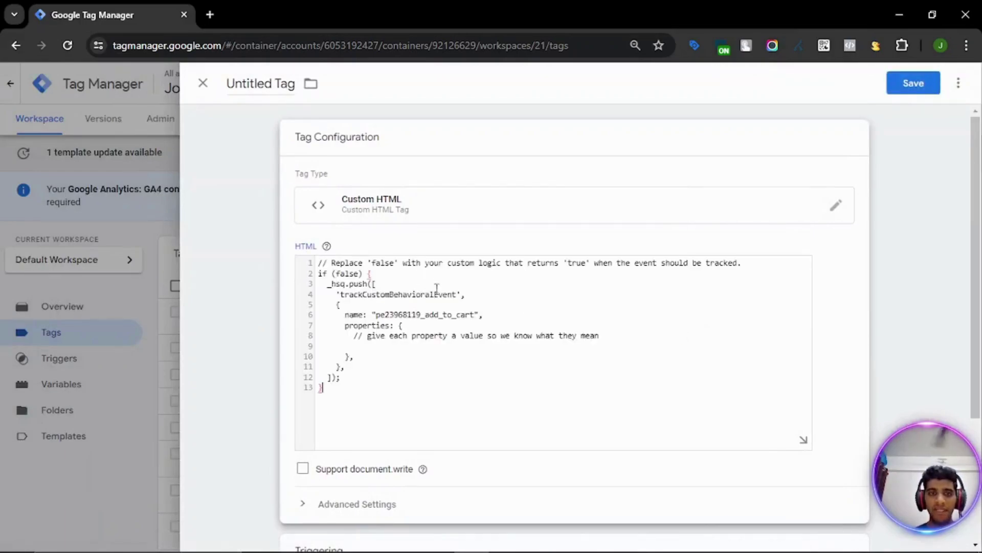
pyautogui.write('<')
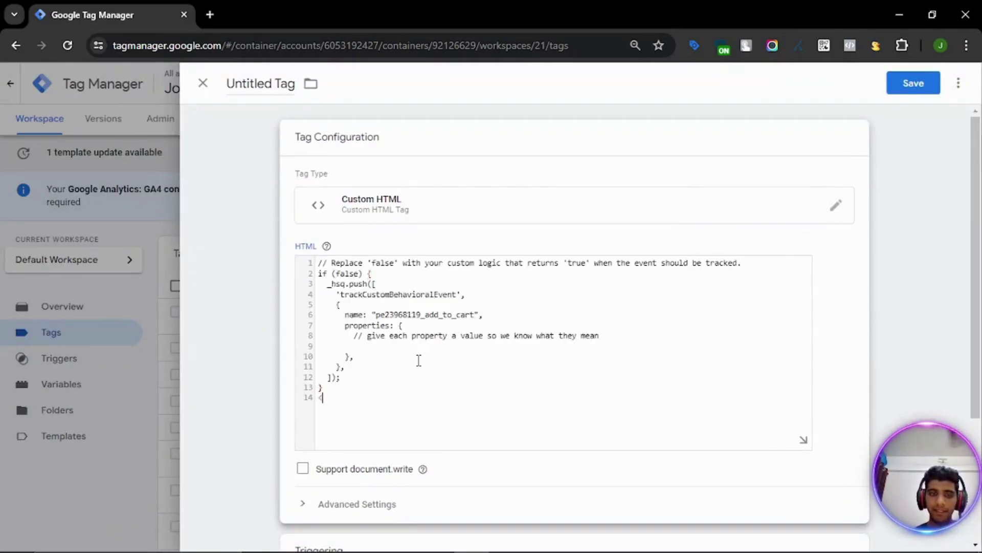
pyautogui.write('script>')
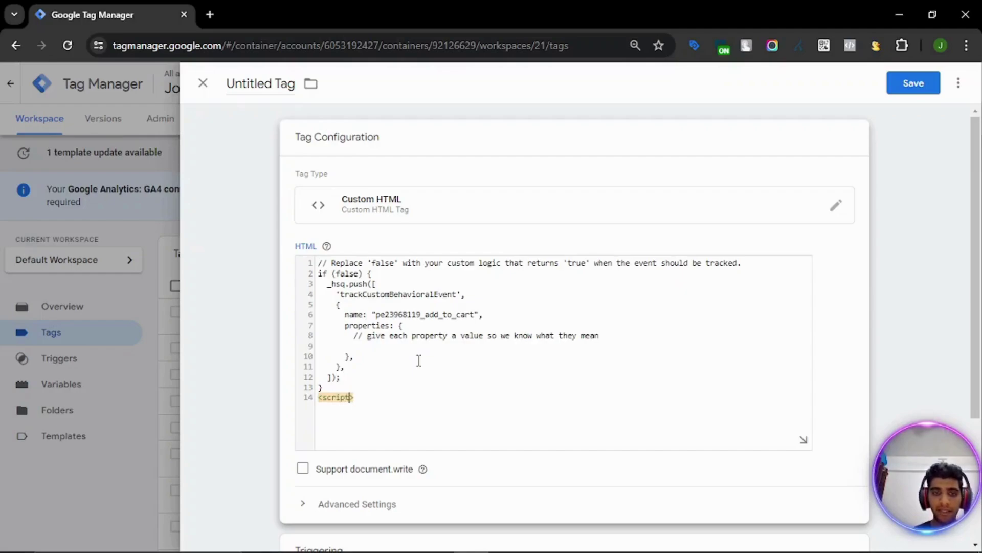
pyautogui.press('Left')
pyautogui.press('Left')
pyautogui.press('Left')
pyautogui.press('Left')
pyautogui.press('Left')
pyautogui.press('Left')
pyautogui.press('Left')
pyautogui.write('/')
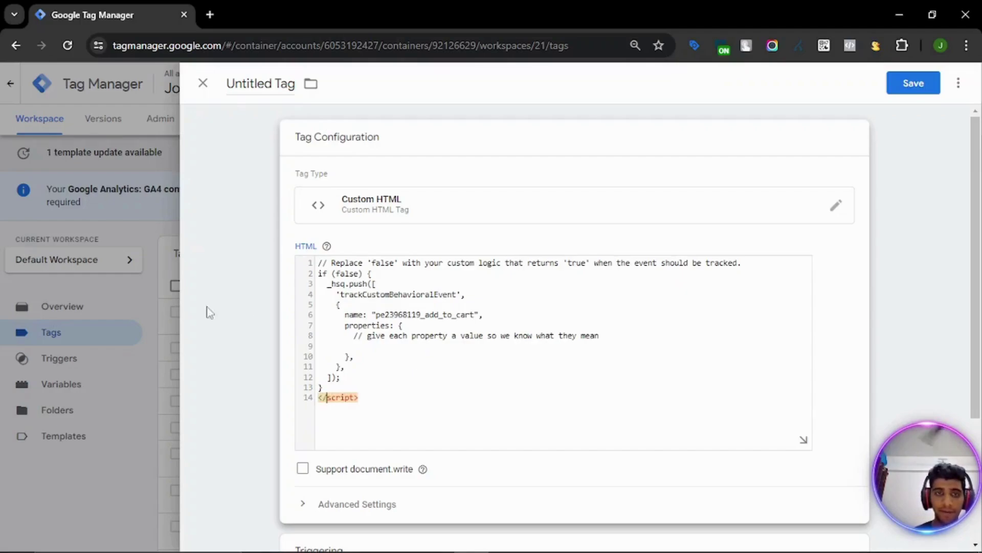
pyautogui.click(320, 262)
pyautogui.press('Return')
pyautogui.press('Up')
pyautogui.write('<')
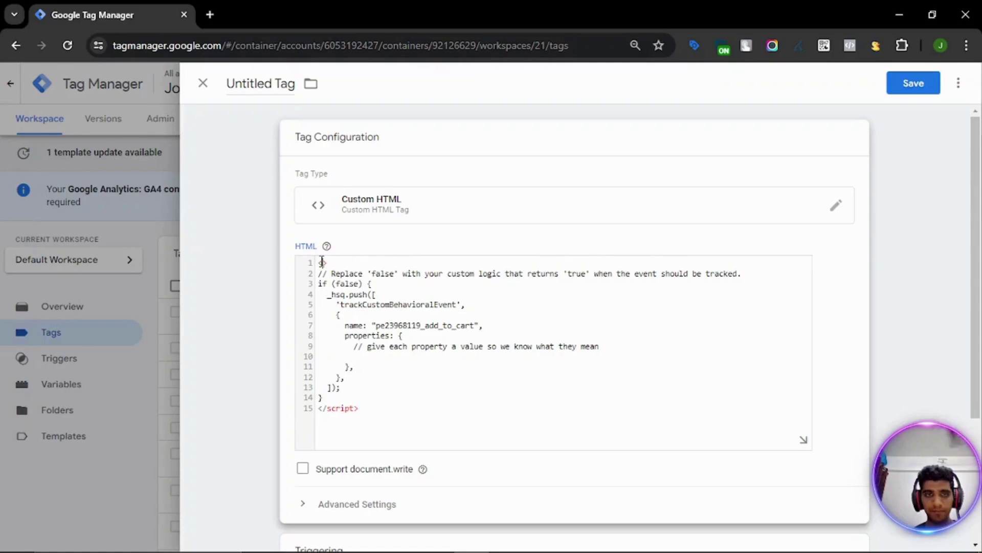
pyautogui.write('script>')
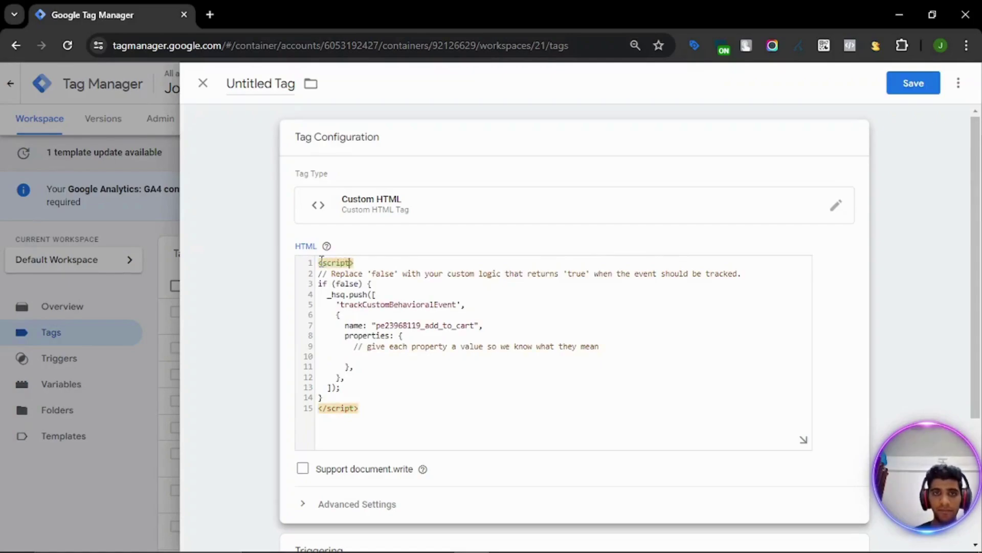
pyautogui.click(398, 304)
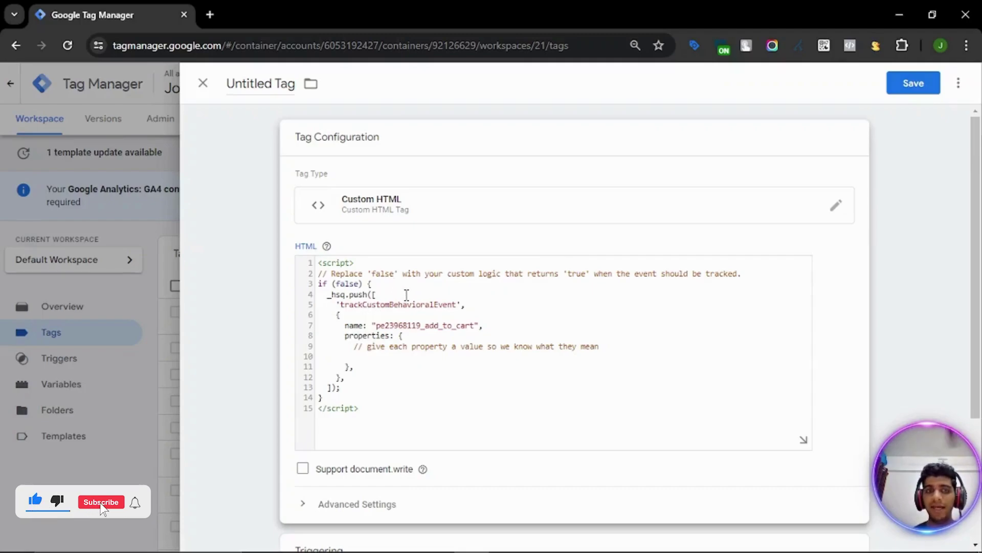
# Delete the comment and if (false) condition lines so the code runs unconditionally.
pyautogui.scroll(-2, 407, 295)
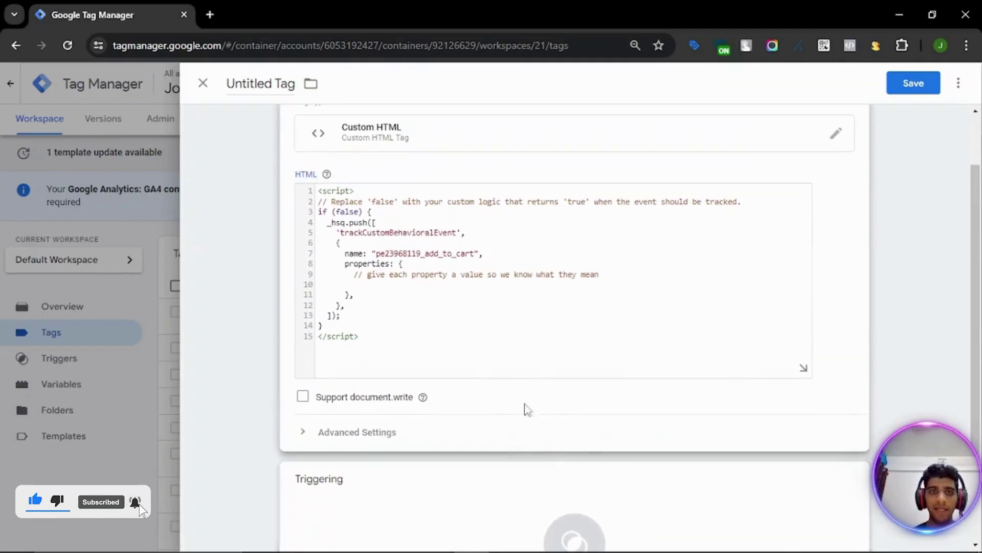
pyautogui.moveTo(373, 211); pyautogui.dragTo(319, 201)
pyautogui.press('BackSpace')
pyautogui.press('BackSpace')
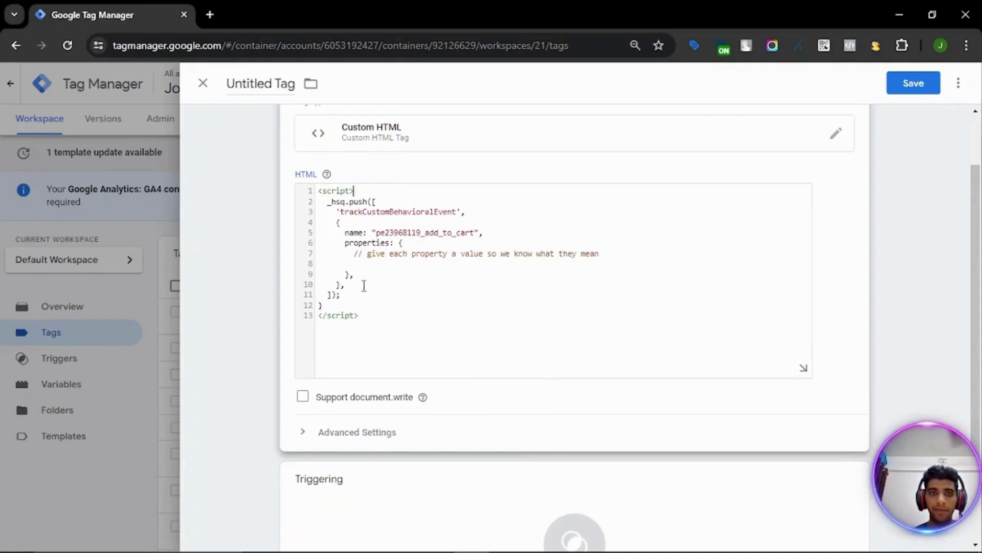
pyautogui.press('BackSpace')
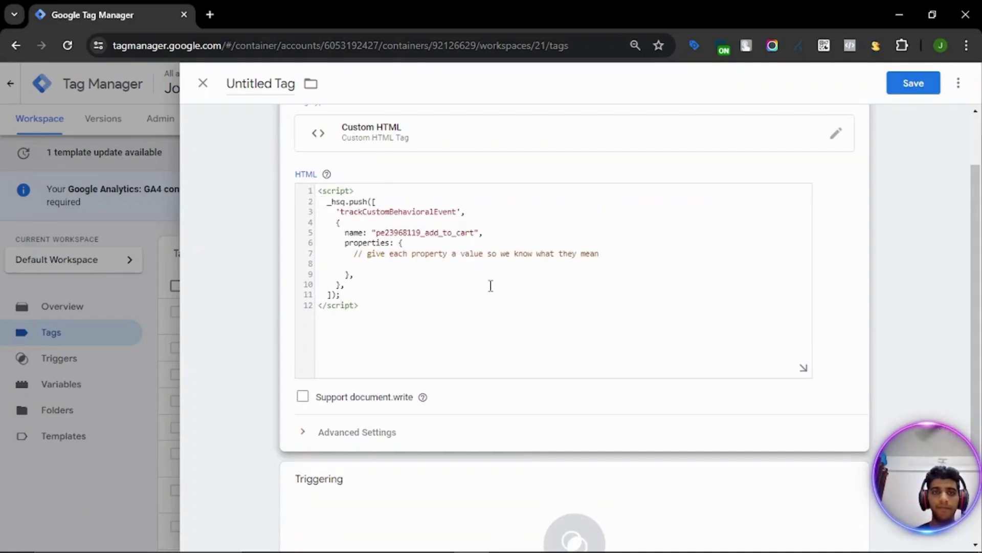
# Set the trigger to CE - Add To Cart and name the tag 'CHTML - HubSpot - Add to Cart'.
pyautogui.scroll(-2, 516, 306)
pyautogui.click(491, 386)
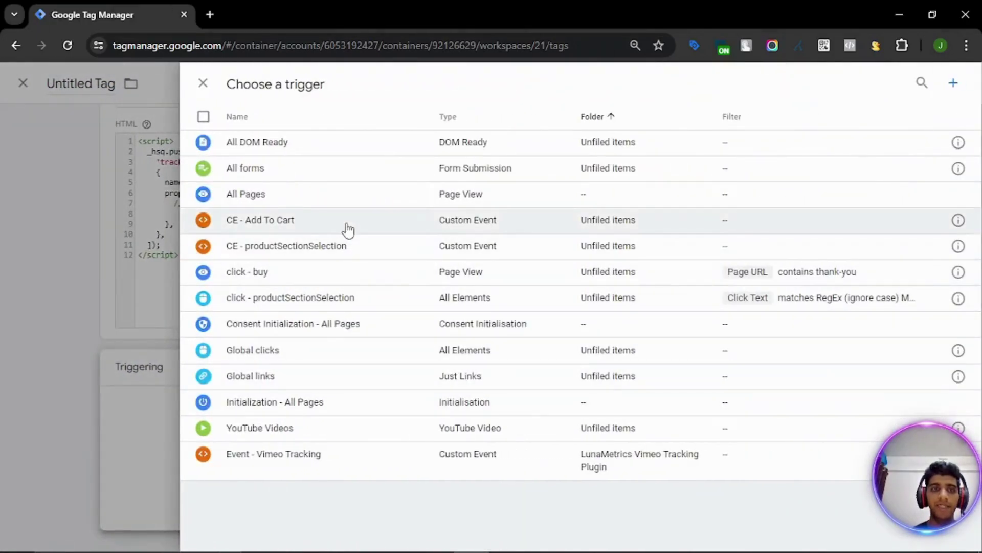
pyautogui.click(348, 225)
pyautogui.scroll(3, 465, 320)
pyautogui.click(267, 84)
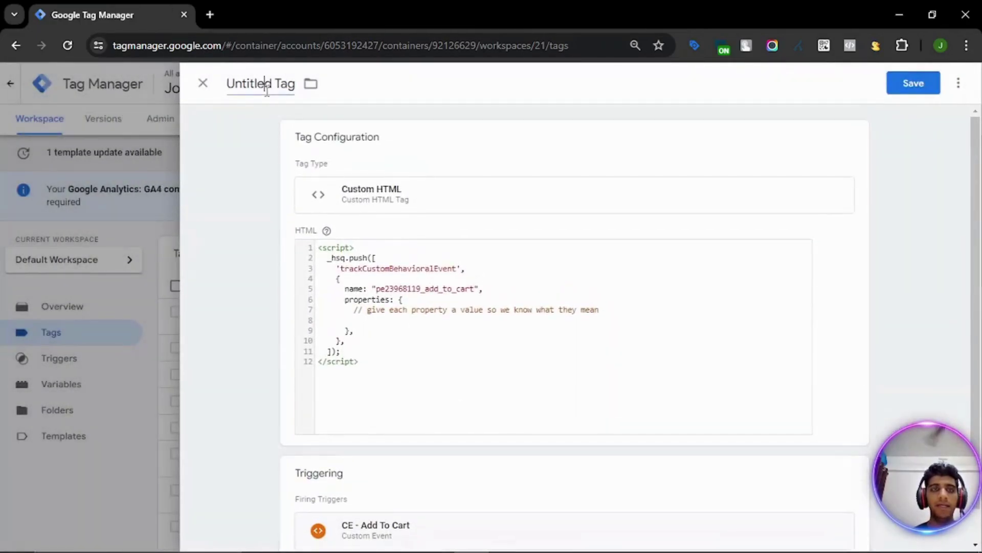
pyautogui.hotkey('ctrl', 'a')
pyautogui.write('C')
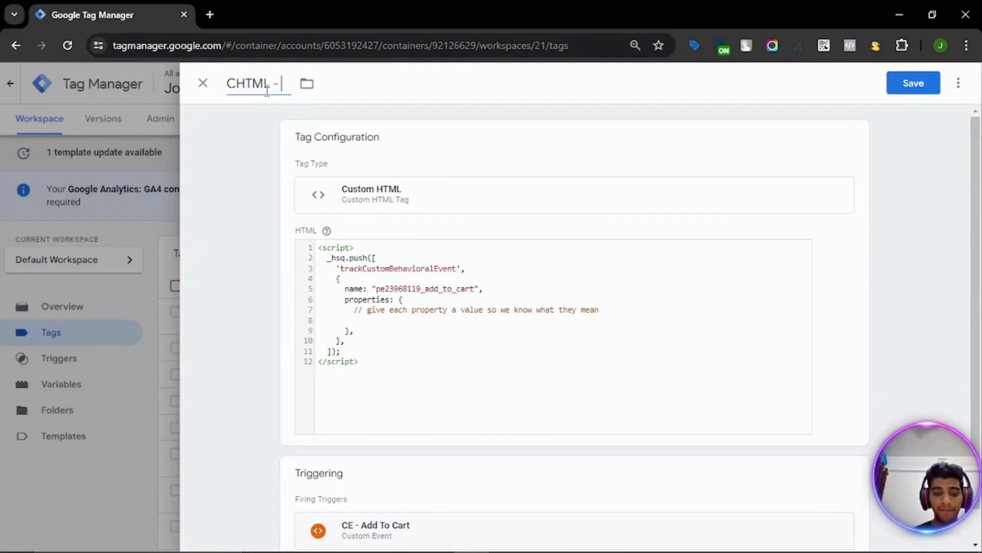
pyautogui.write('HTML - HubSpot')
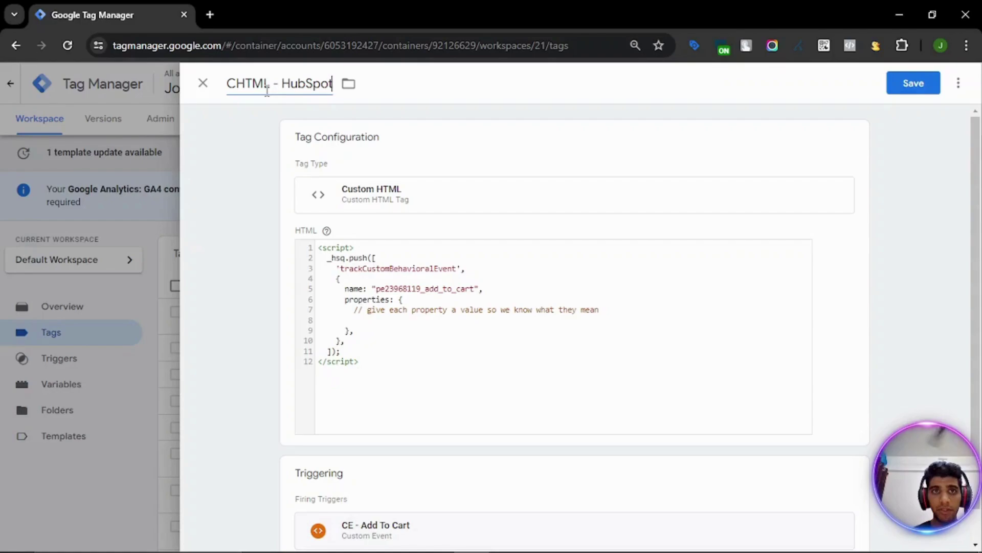
pyautogui.write(' - Ad')
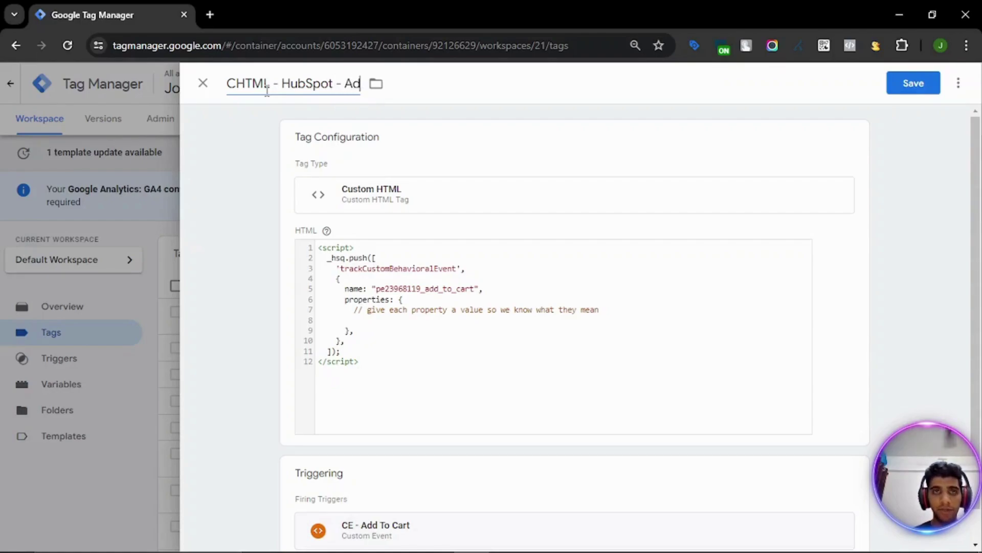
pyautogui.write('d to Cart')
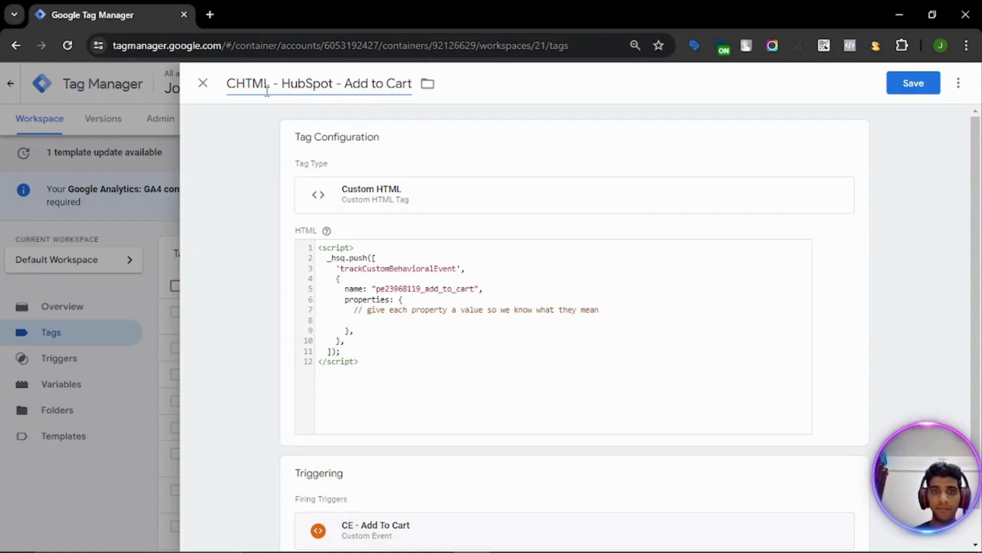
# Save the tag, then check HubSpot's Add To Cart analysis still showing 0 completions.
pyautogui.click(913, 83)
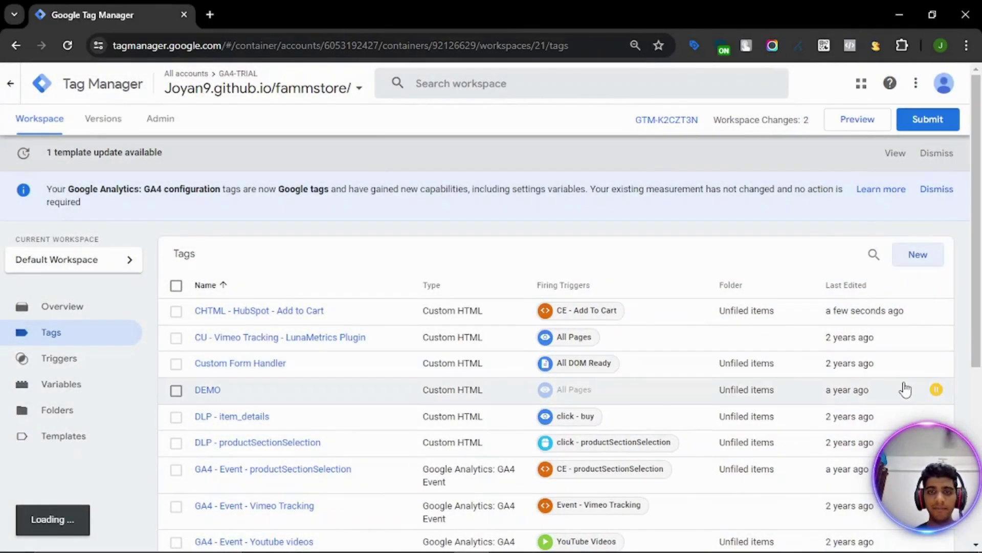
pyautogui.hotkey('alt', 'Tab')
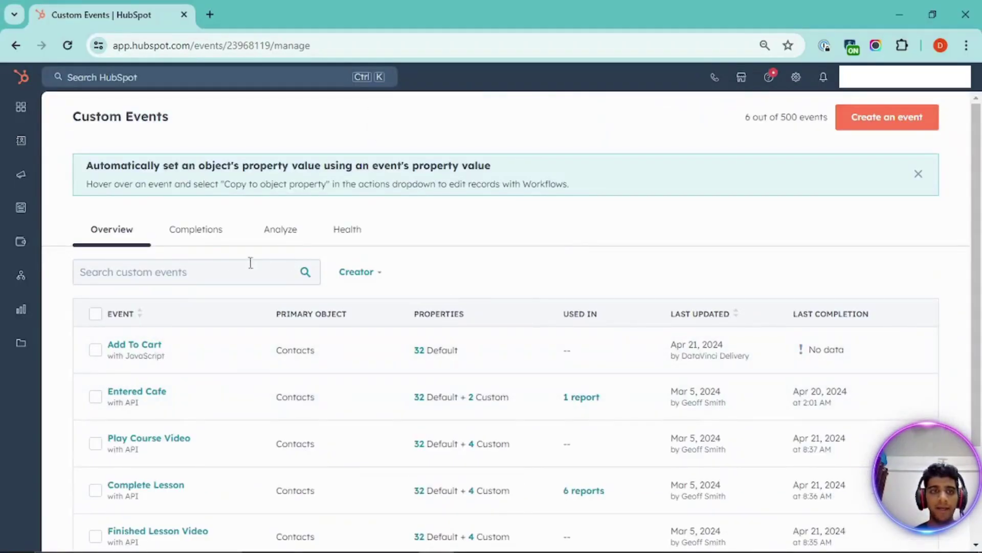
pyautogui.scroll(-1, 219, 258)
pyautogui.click(143, 276)
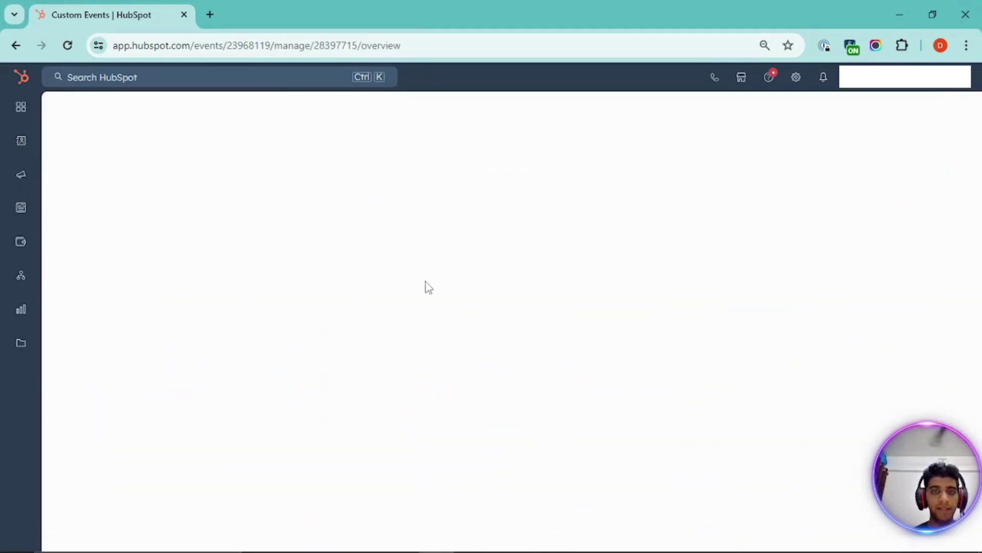
pyautogui.click(283, 211)
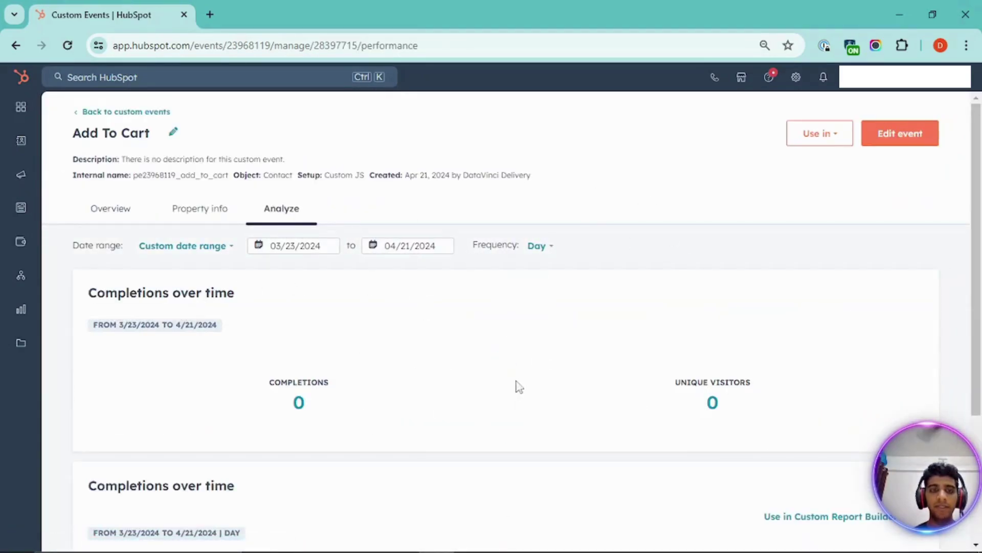
pyautogui.hotkey('alt', 'Tab')
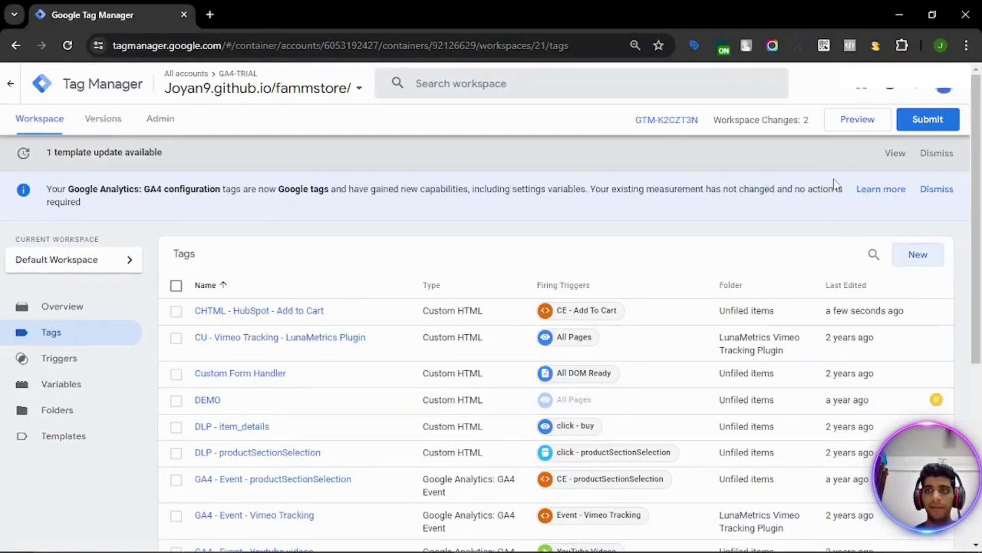
# Start GTM preview on product.html and add Product 1 to the cart.
pyautogui.click(856, 134)
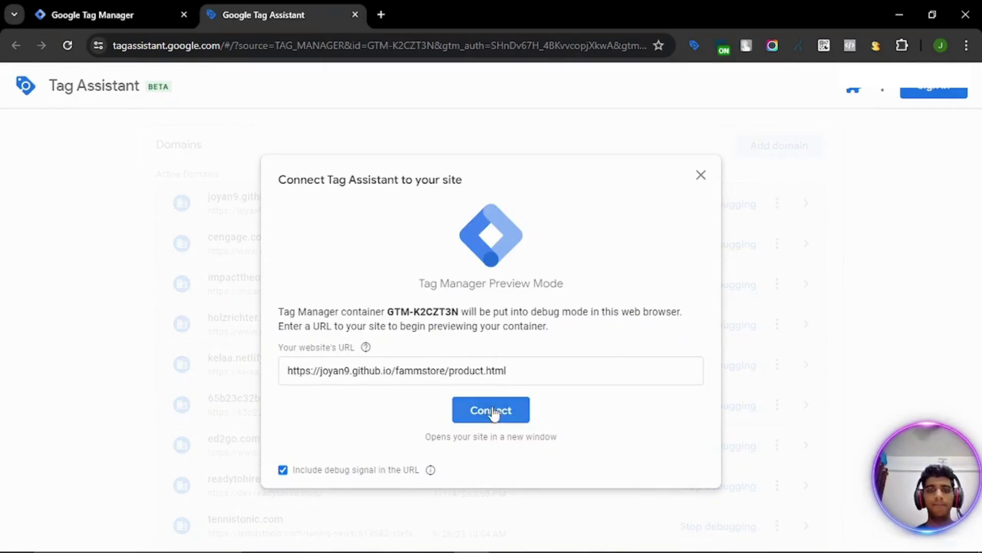
pyautogui.click(492, 412)
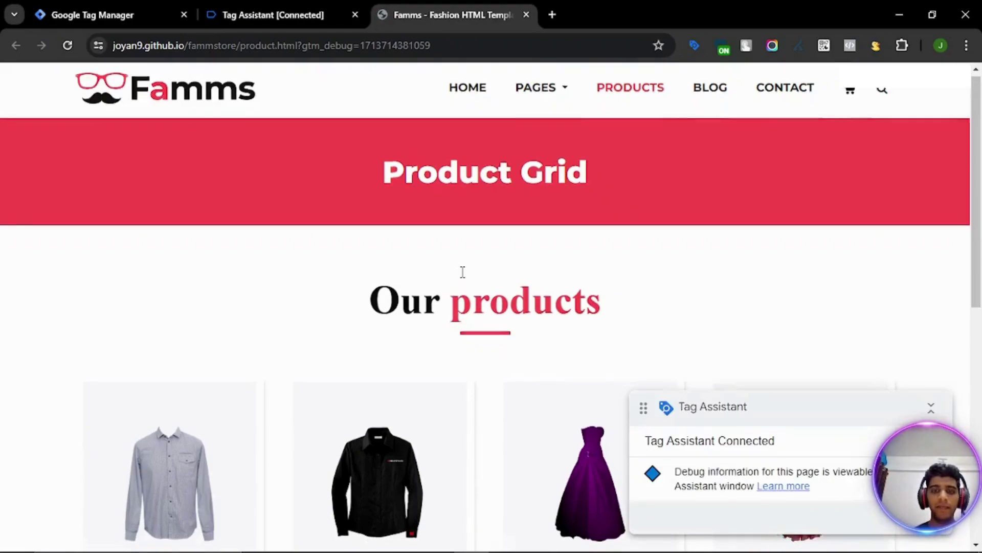
pyautogui.scroll(-3, 462, 272)
pyautogui.moveTo(605, 376)
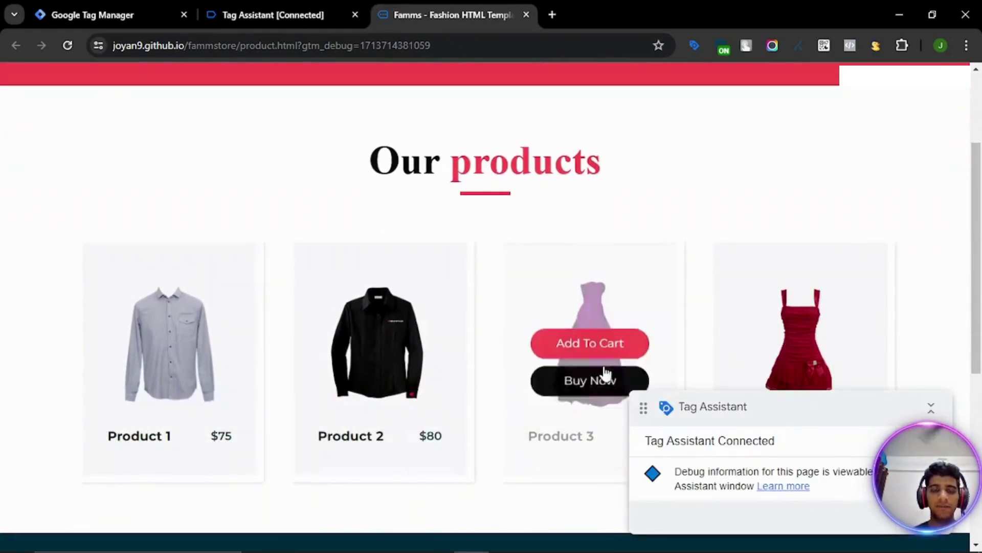
pyautogui.scroll(-2, 629, 350)
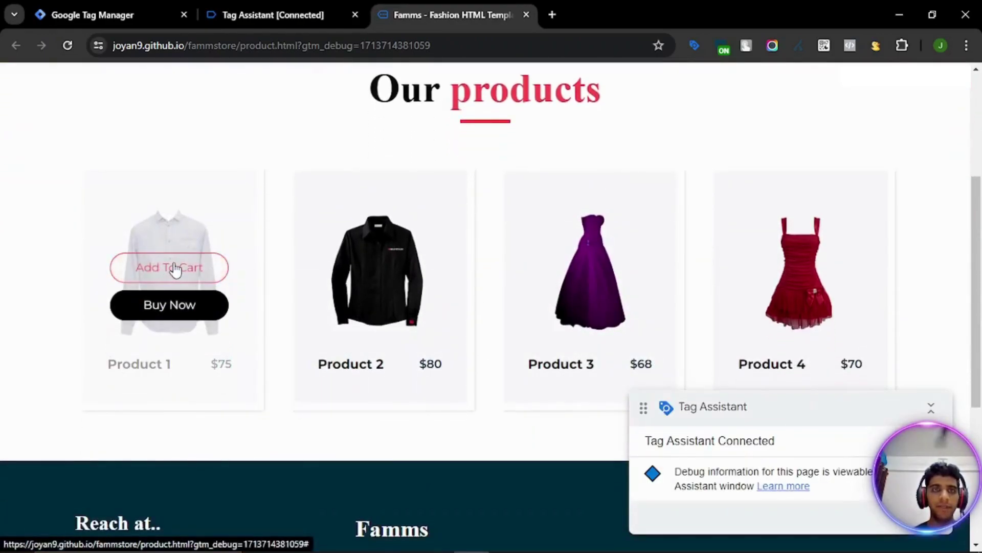
pyautogui.click(171, 268)
pyautogui.click(616, 137)
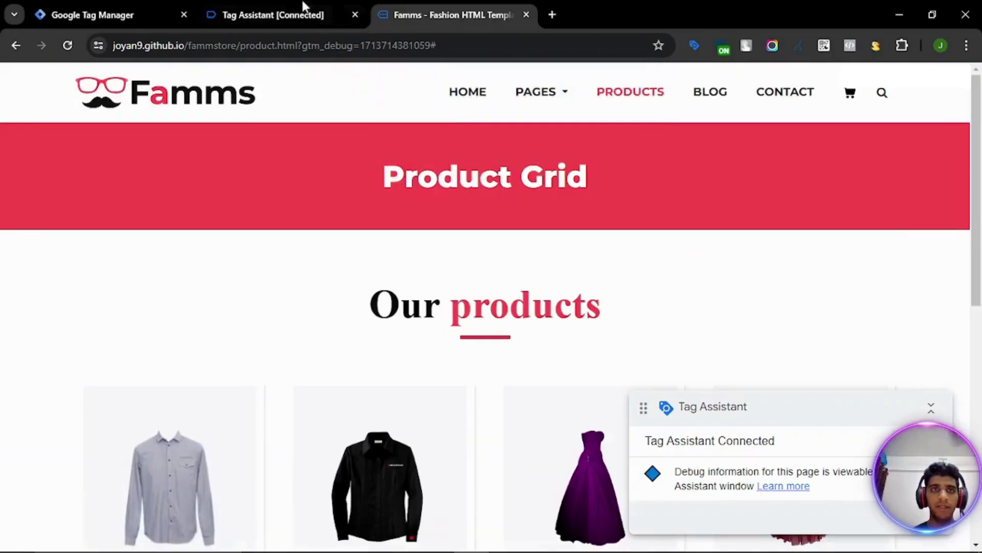
# In Tag Assistant, inspect the add_to_cart event and the fired CHTML - HubSpot - Add to Cart tag.
pyautogui.click(284, 16)
pyautogui.click(456, 340)
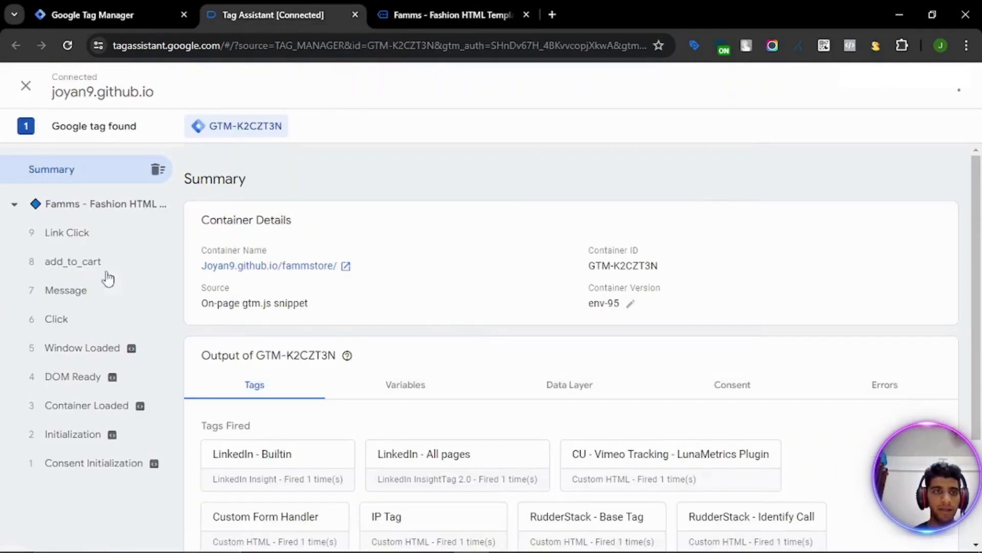
pyautogui.click(66, 261)
pyautogui.click(672, 275)
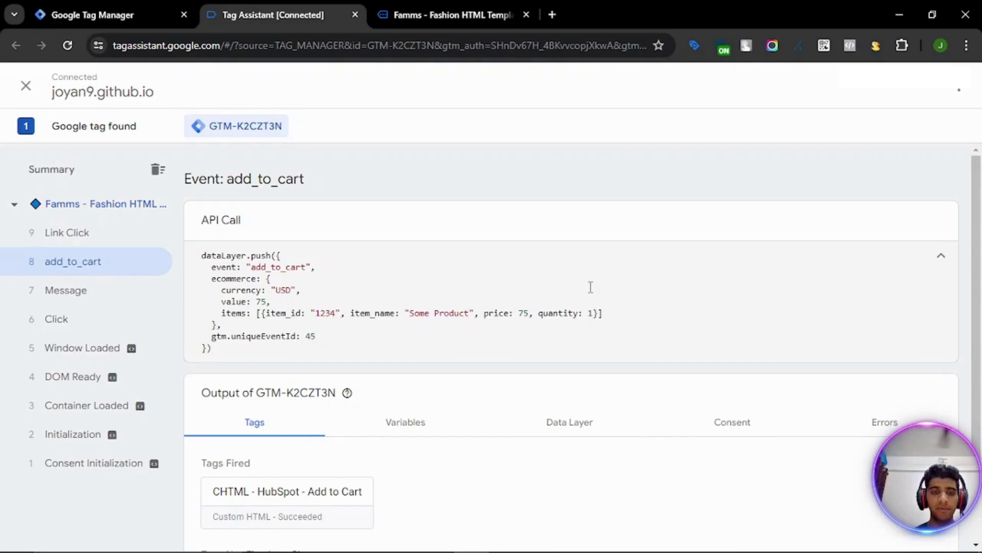
pyautogui.scroll(-1, 591, 285)
pyautogui.click(297, 455)
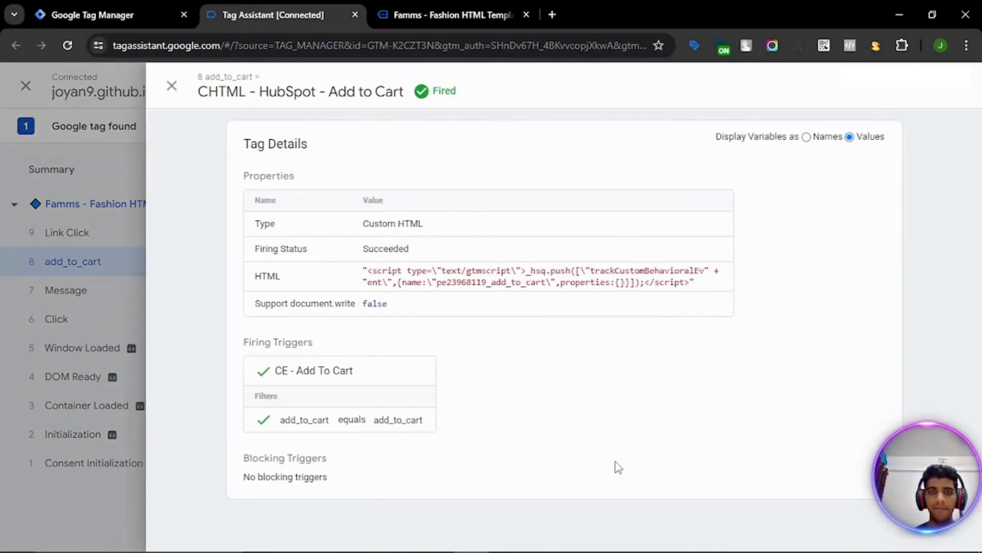
# Check HubSpot's Add To Cart analysis, still at 0 completions and 0 unique visitors.
pyautogui.hotkey('alt', 'Tab')
pyautogui.scroll(-3, 576, 426)
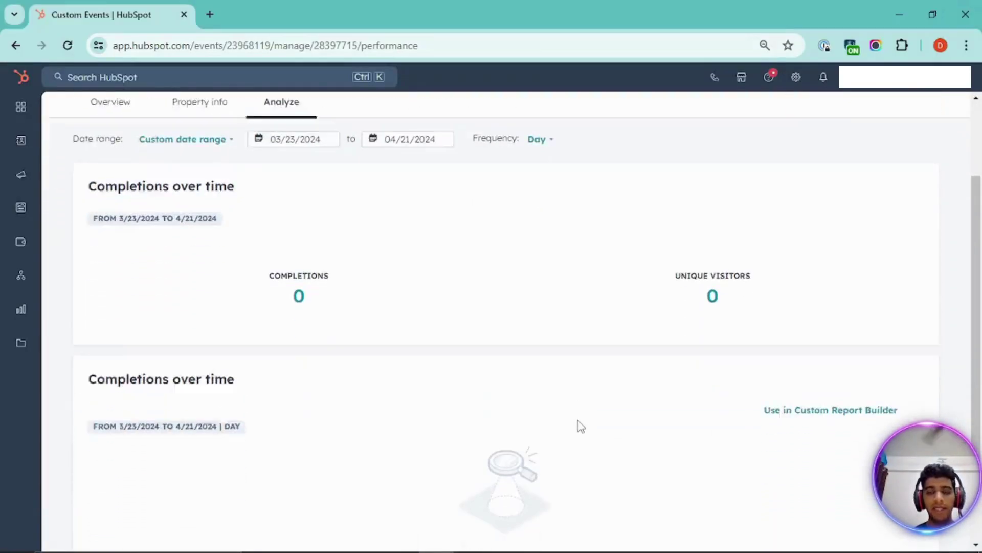
pyautogui.scroll(3, 579, 425)
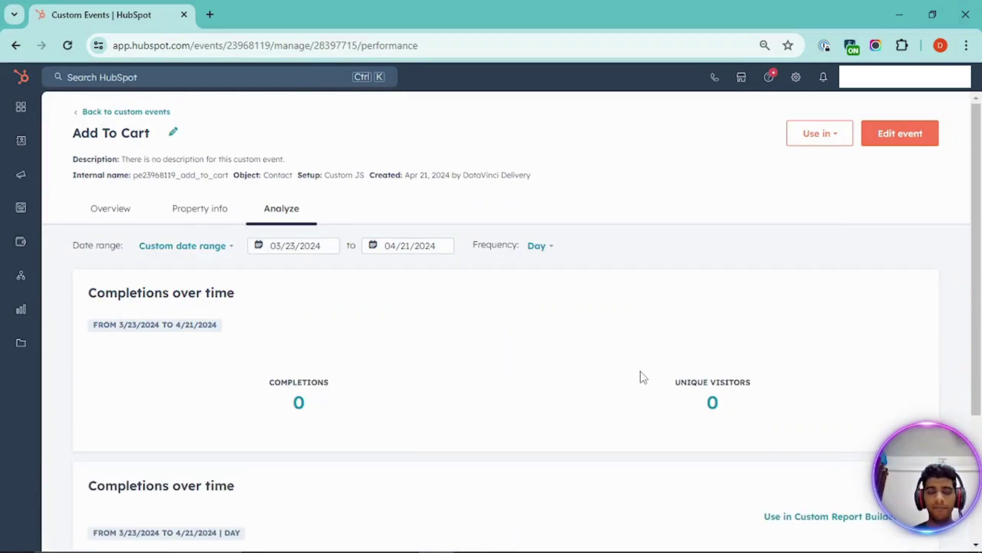
pyautogui.scroll(-1, 643, 378)
pyautogui.scroll(1, 643, 378)
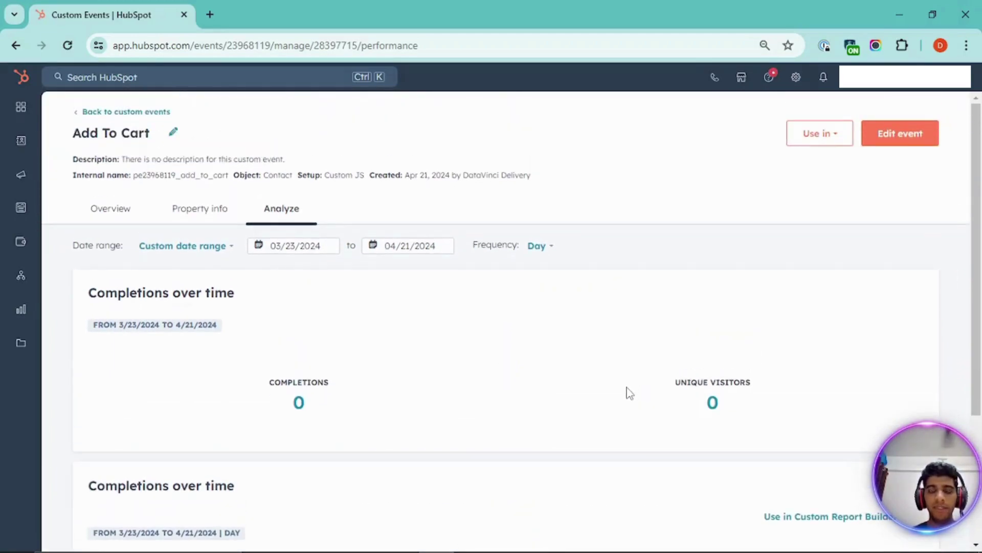
# Open Chrome DevTools' Network panel on the Famms store page.
pyautogui.hotkey('alt', 'Tab')
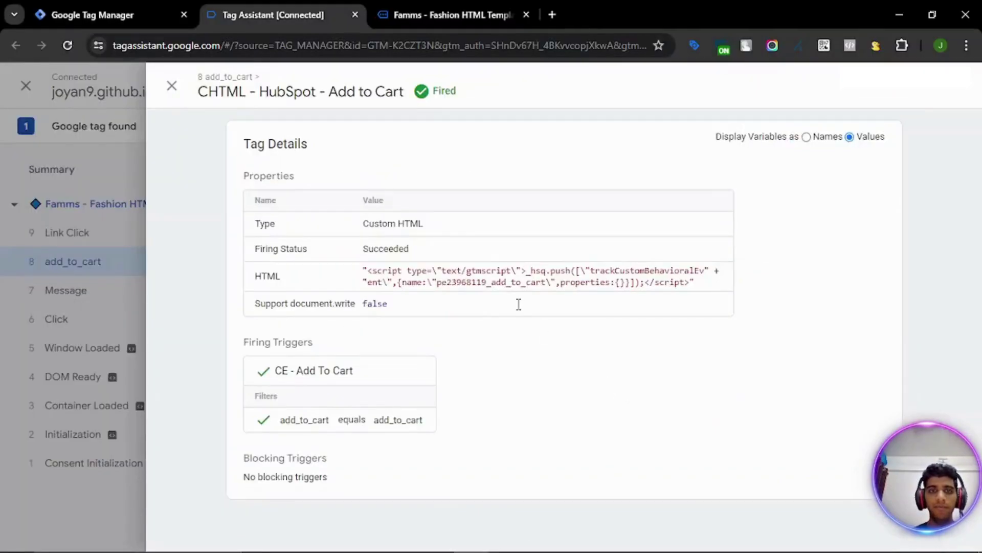
pyautogui.hotkey('ctrl', 'Tab')
pyautogui.rightClick(530, 275)
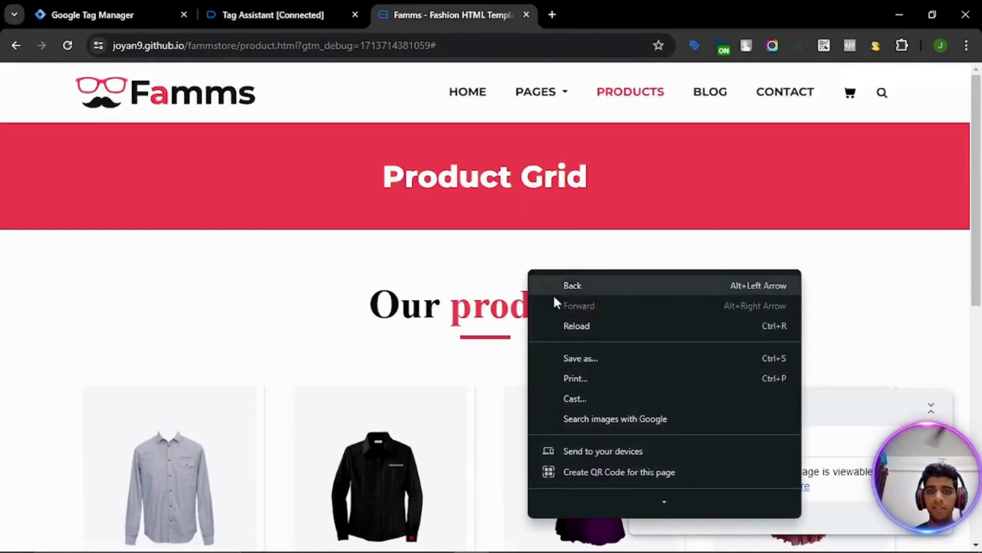
pyautogui.scroll(-3, 589, 451)
pyautogui.click(594, 504)
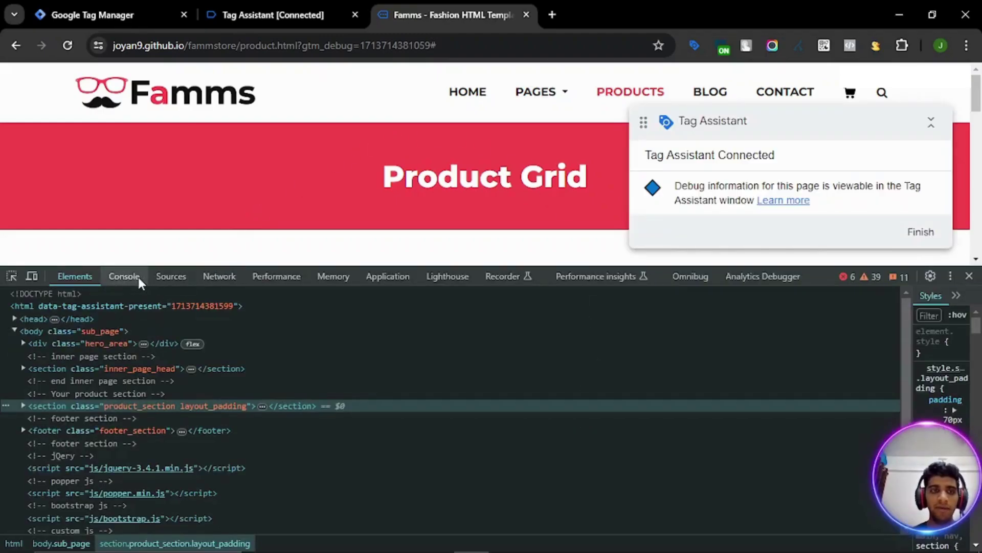
pyautogui.click(219, 277)
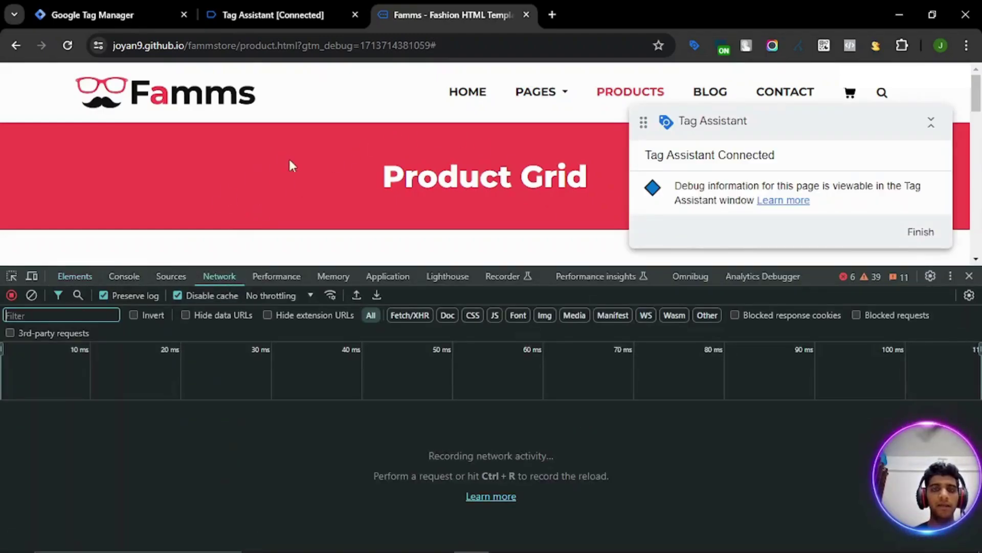
pyautogui.scroll(-7, 294, 162)
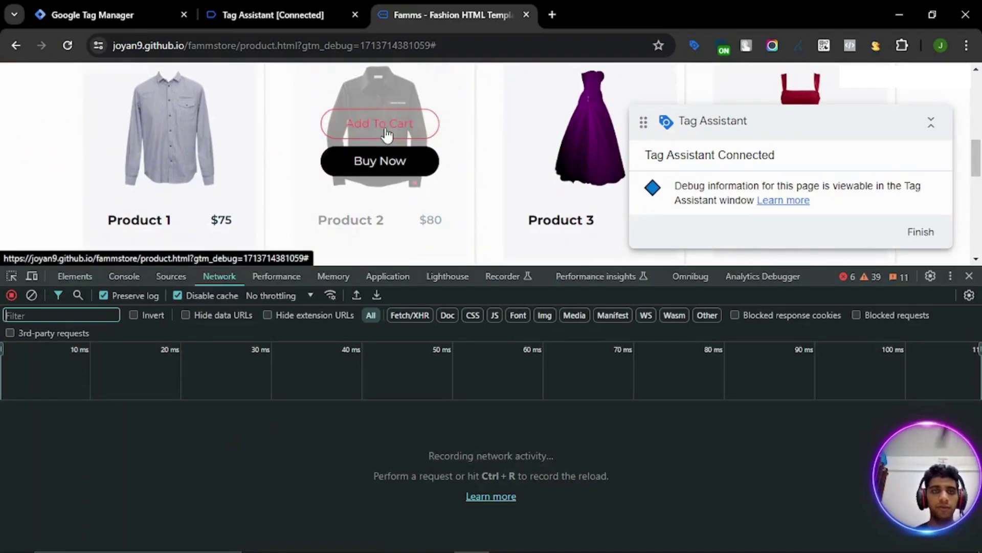
# Add Product 2 to the cart and inspect the resulting GTM requests, including gtm.linkClick.
pyautogui.click(387, 131)
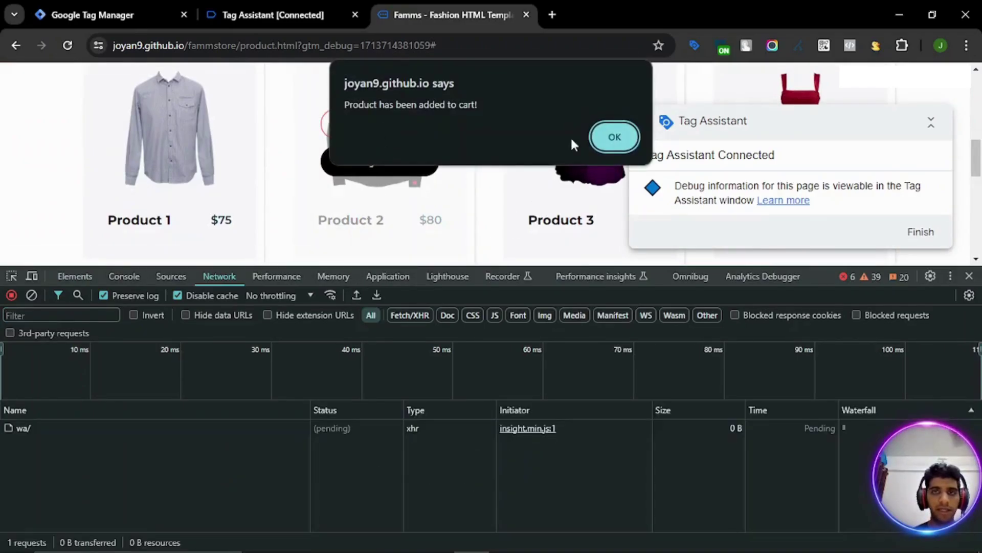
pyautogui.click(609, 134)
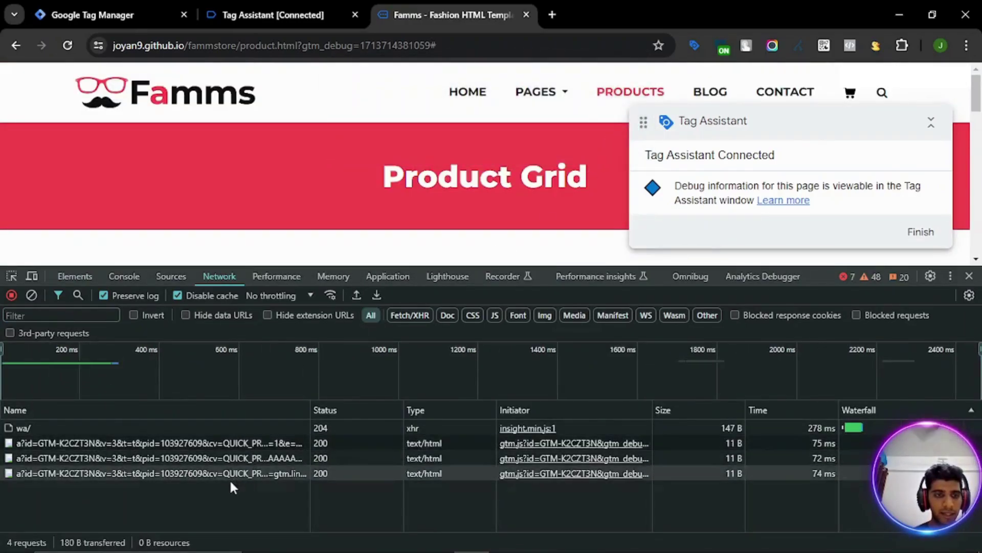
pyautogui.click(89, 442)
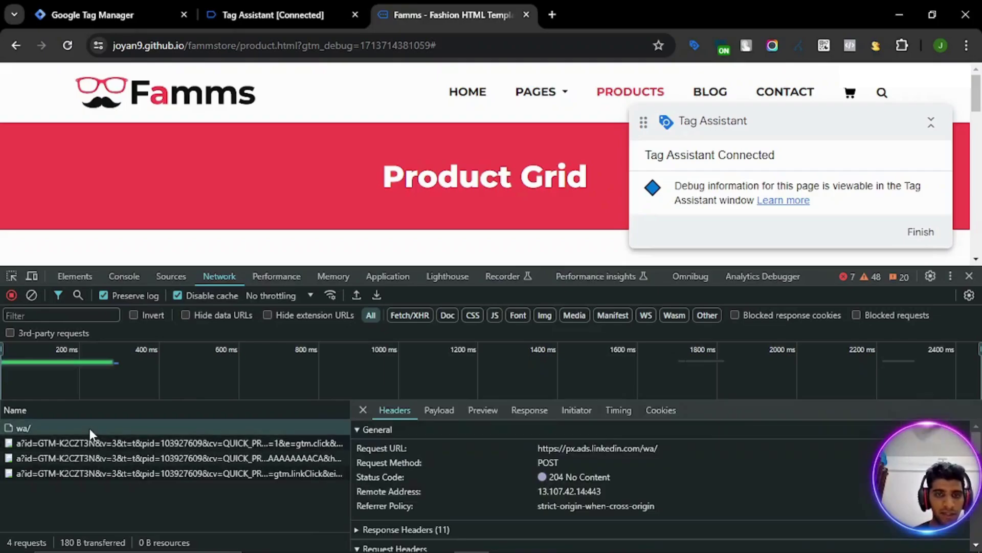
pyautogui.click(106, 456)
pyautogui.click(106, 472)
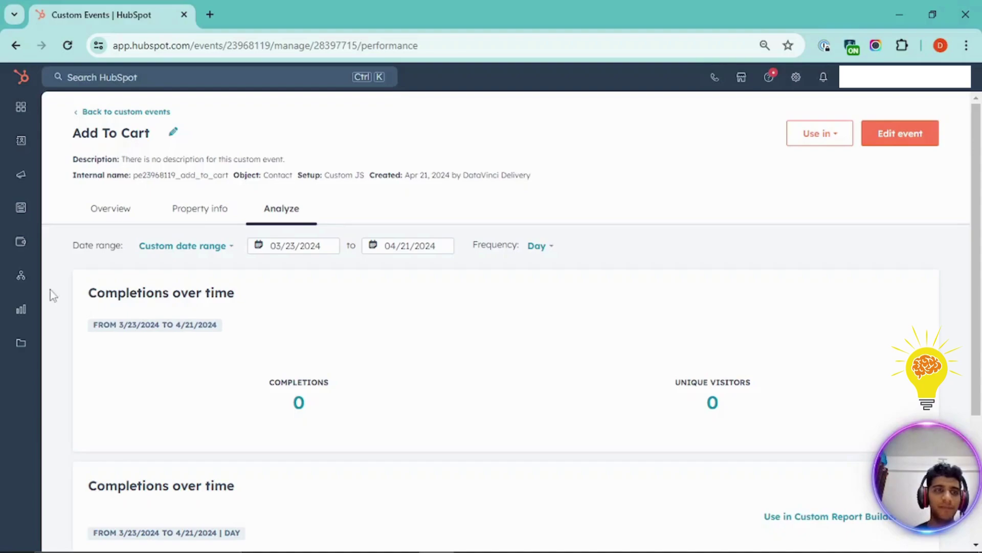
# Go to HubSpot Settings > Tracking & Analytics > Tracking Code and reveal the embed code.
pyautogui.click(801, 82)
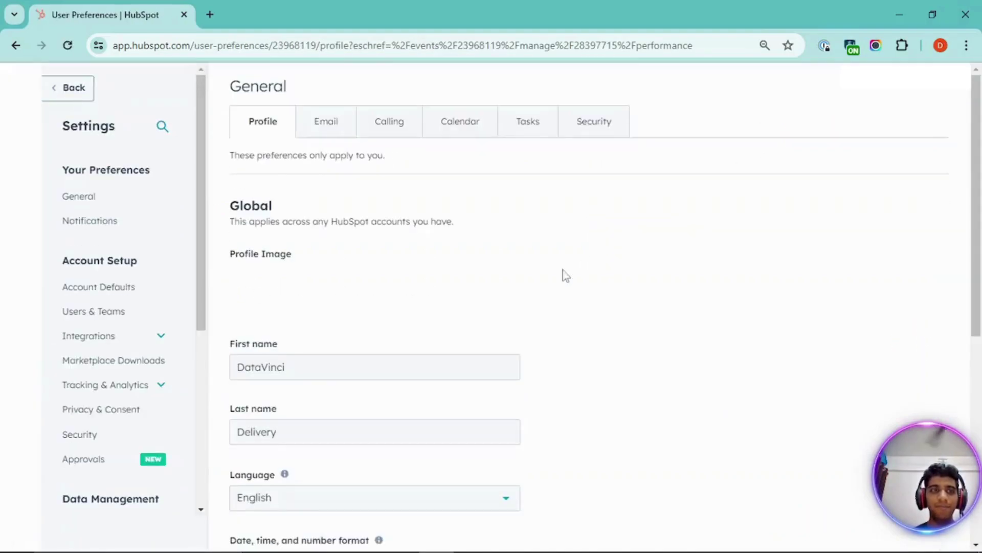
pyautogui.scroll(-6, 92, 351)
pyautogui.scroll(3, 119, 351)
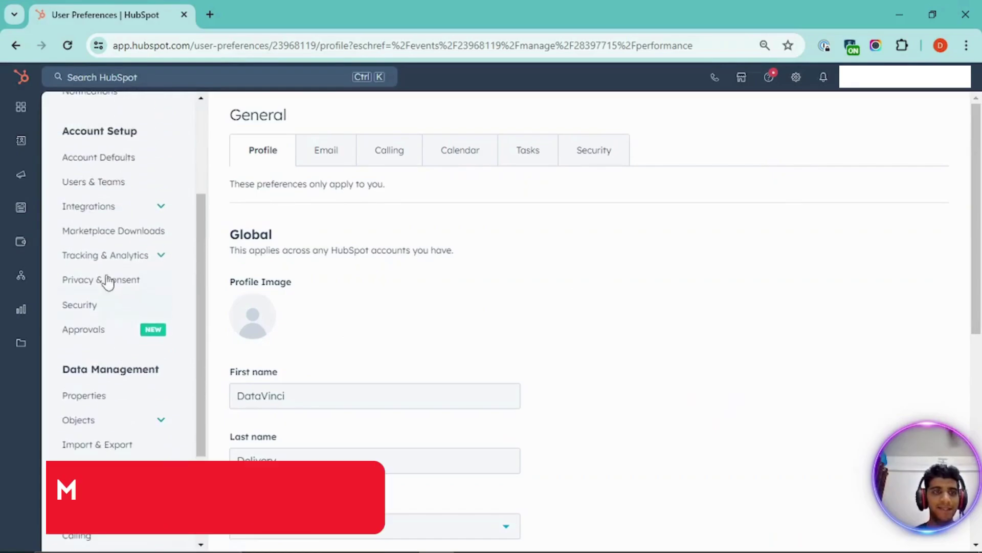
pyautogui.click(127, 257)
pyautogui.click(125, 282)
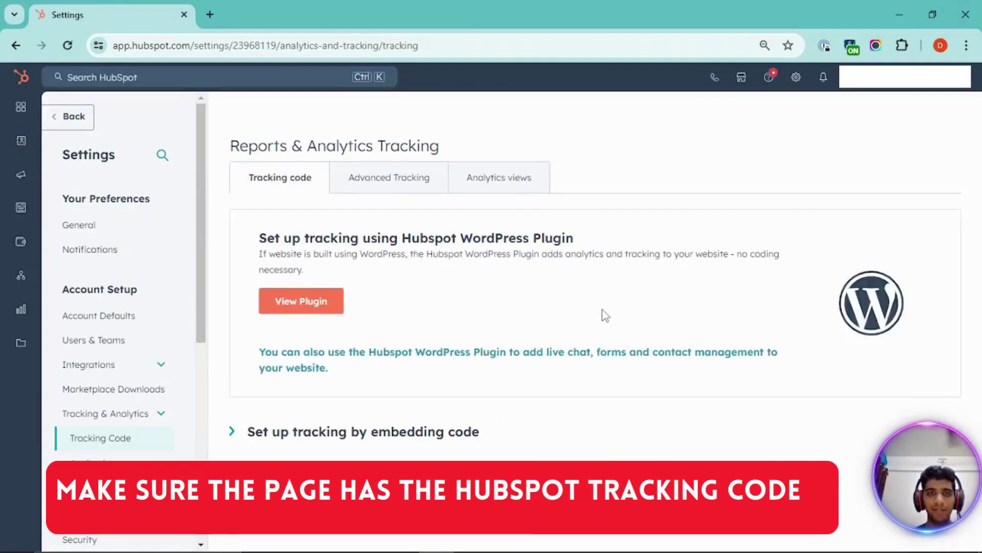
pyautogui.click(384, 435)
pyautogui.scroll(-3, 476, 404)
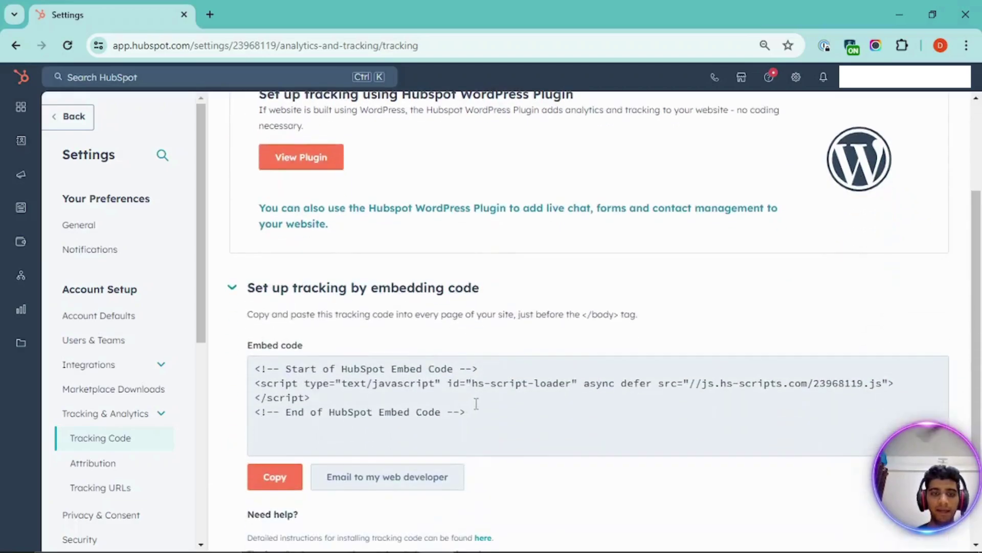
# Copy the HubSpot embed code and start a new Custom HTML tag in Tag Manager.
pyautogui.click(276, 479)
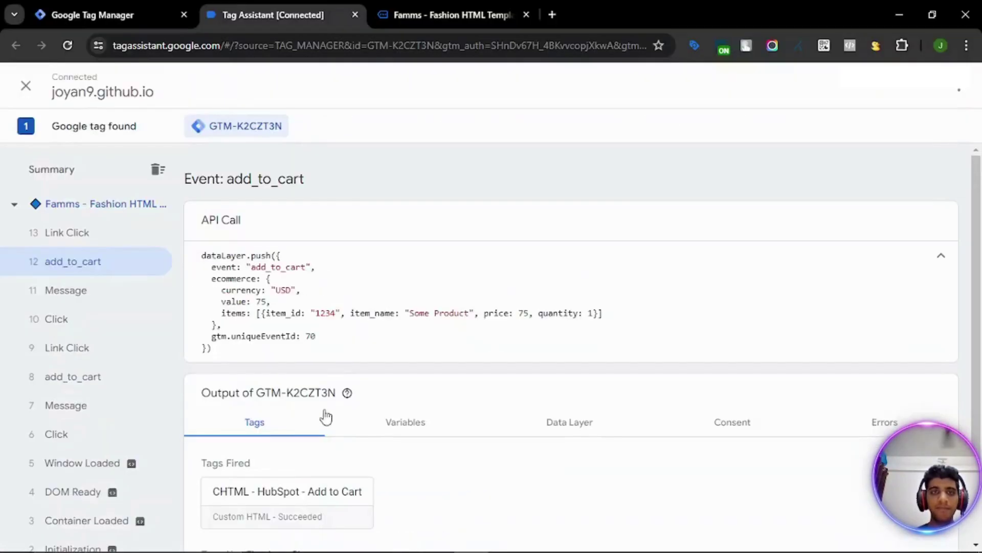
pyautogui.click(152, 8)
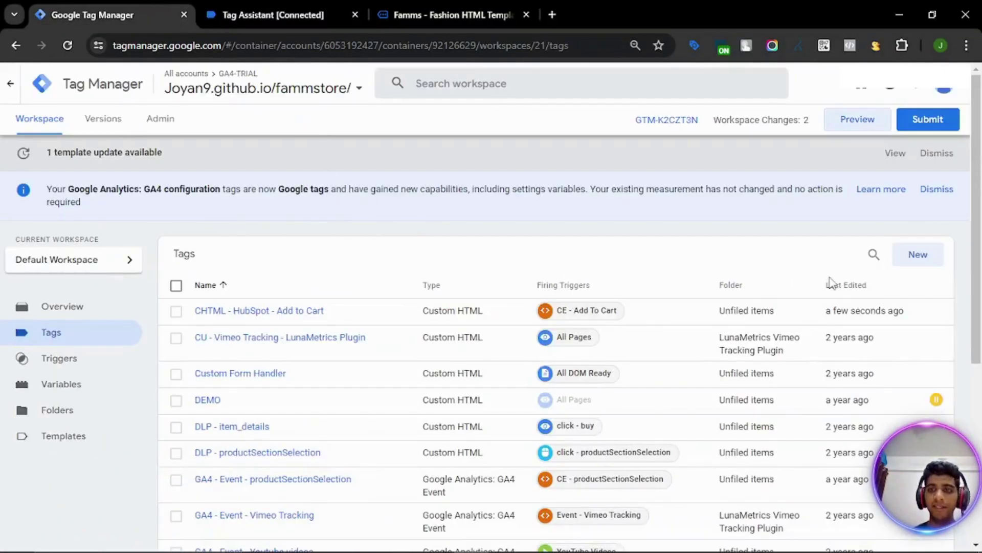
pyautogui.click(899, 256)
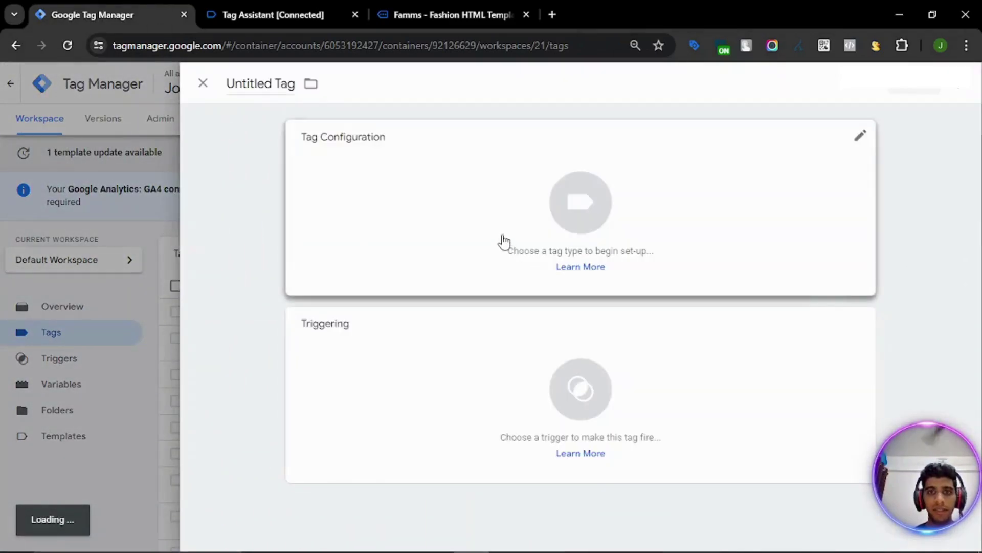
pyautogui.click(502, 241)
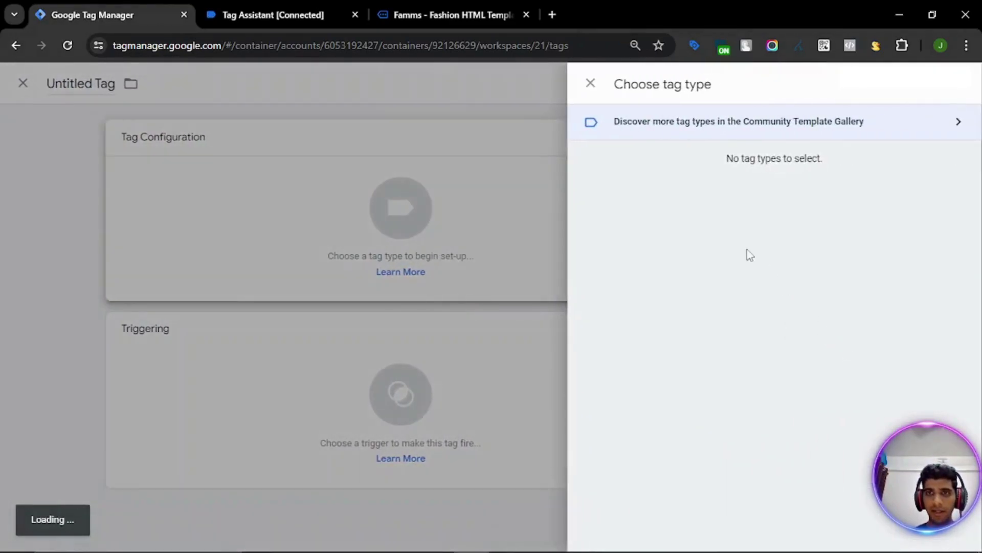
pyautogui.scroll(-3, 762, 348)
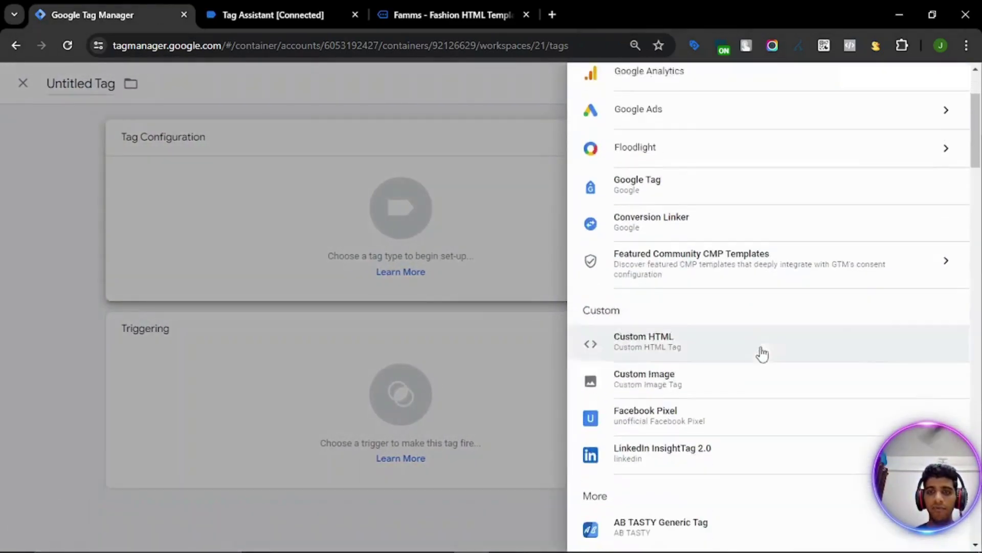
pyautogui.click(674, 330)
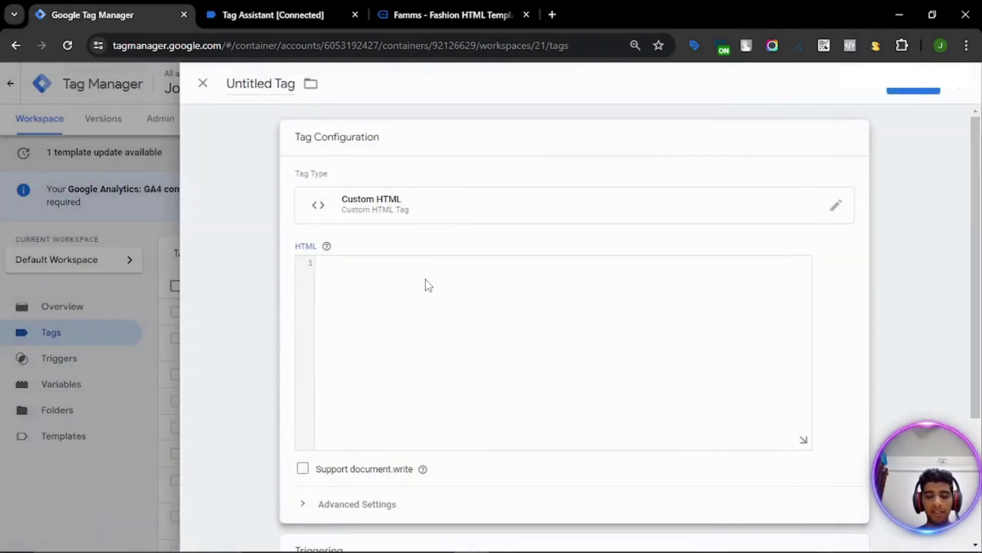
# Paste the embed code between <script> tags and name the tag 'HS Base Code'.
pyautogui.write('<sci>')
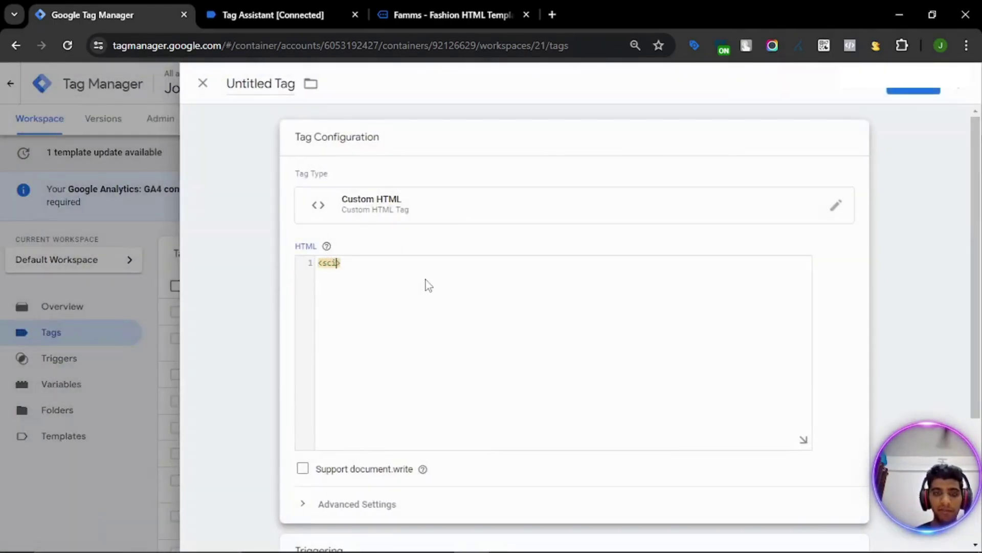
pyautogui.press('BackSpace')
pyautogui.write('r')
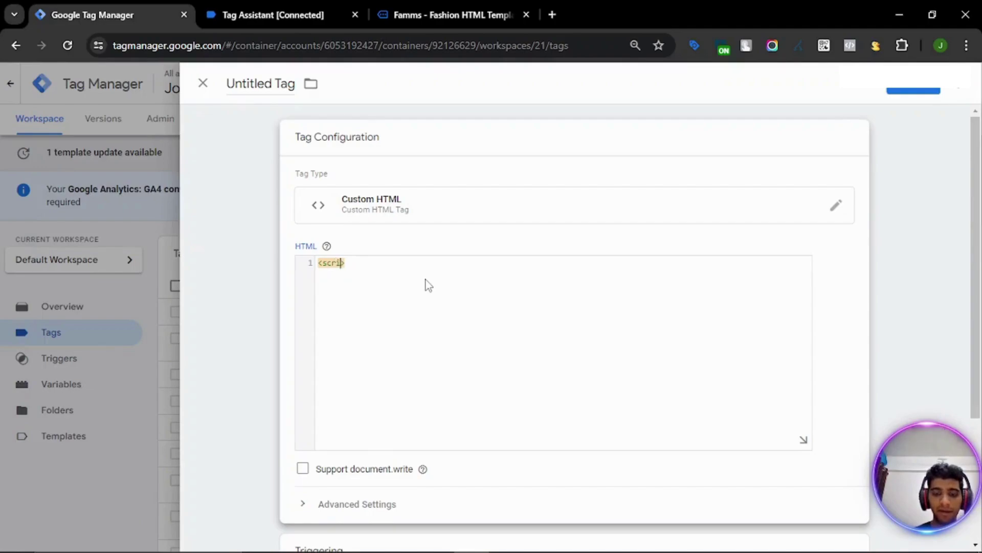
pyautogui.write('ipt>')
pyautogui.press('Return')
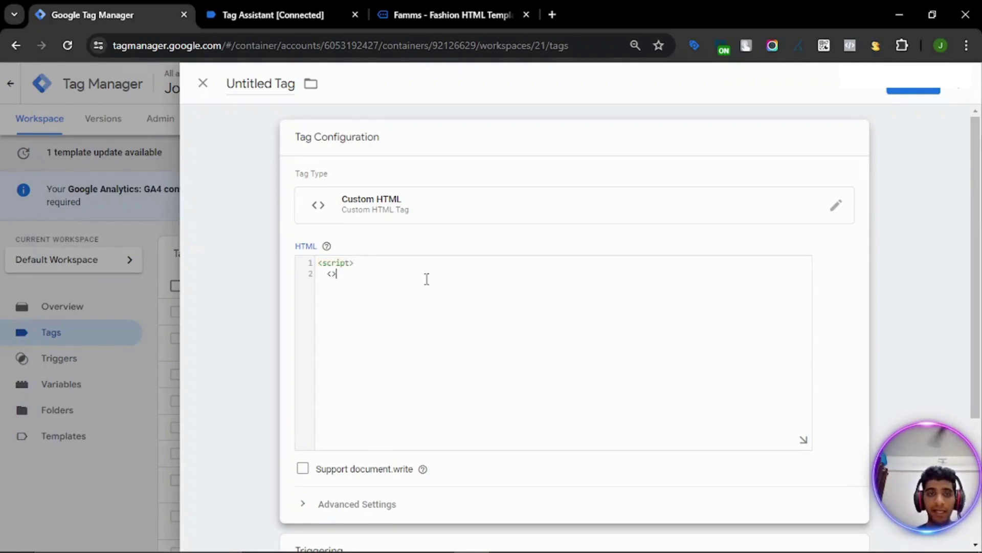
pyautogui.write('</script')
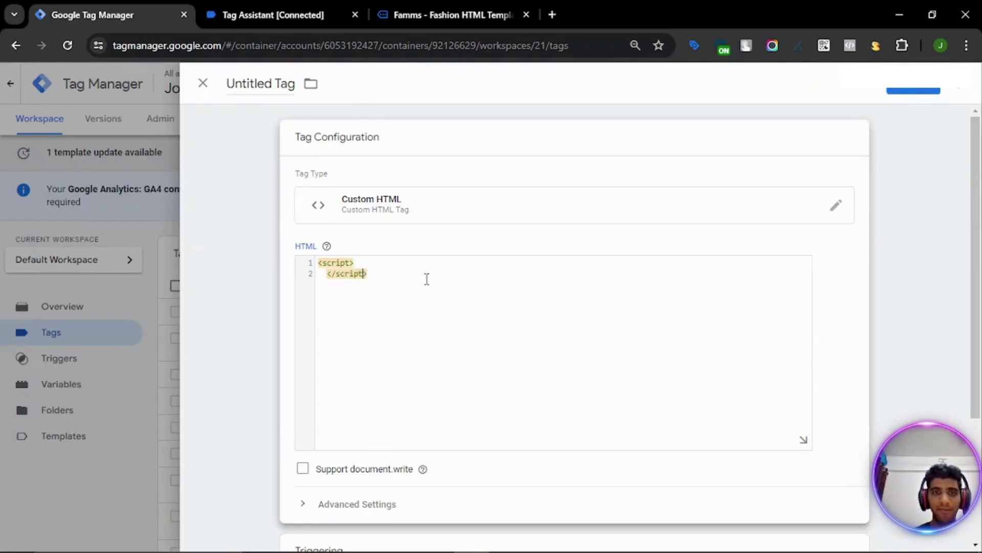
pyautogui.press('Up')
pyautogui.press('Return')
pyautogui.hotkey('ctrl', 'v')
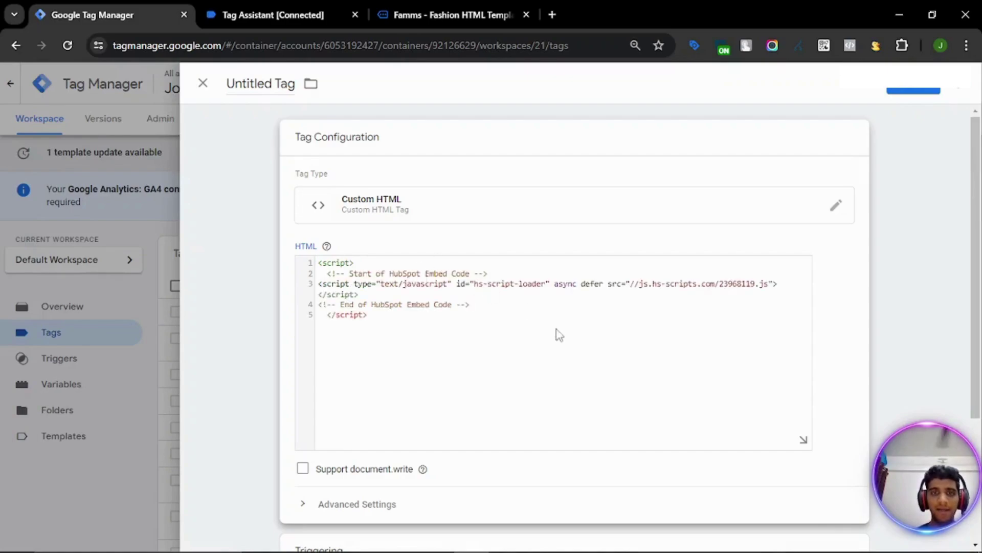
pyautogui.click(276, 84)
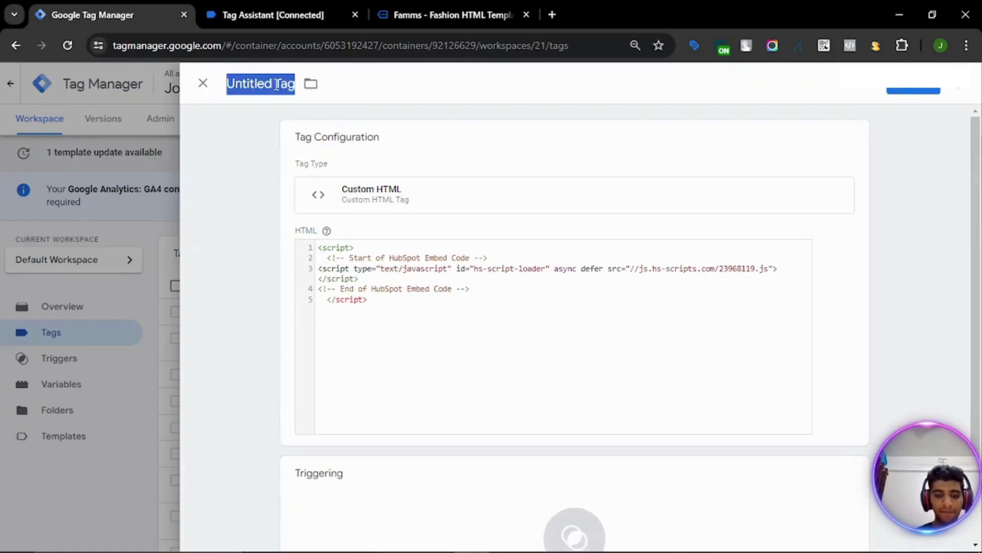
pyautogui.write('HS Base')
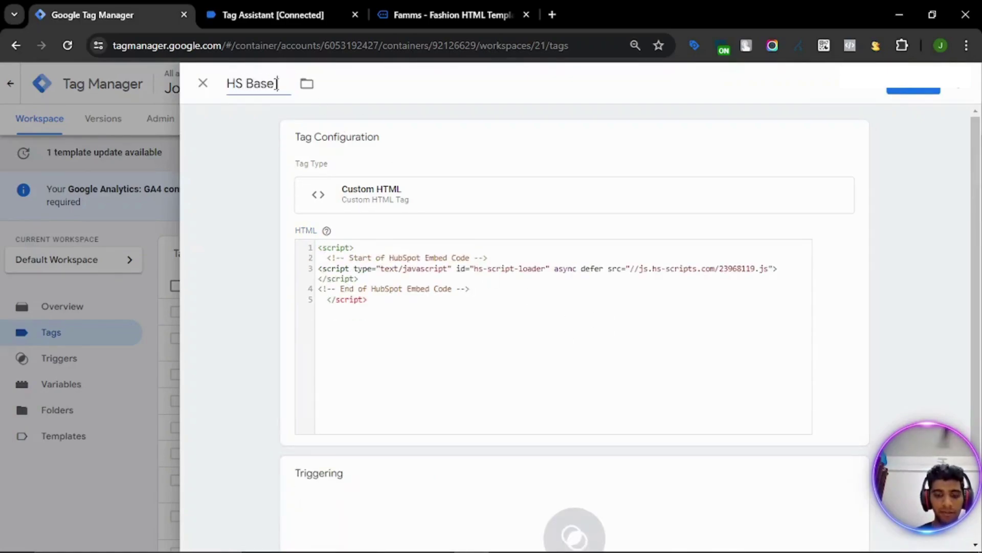
pyautogui.write(' Code')
# Set the HS Base Code tag to fire on the All Pages trigger.
pyautogui.click(502, 506)
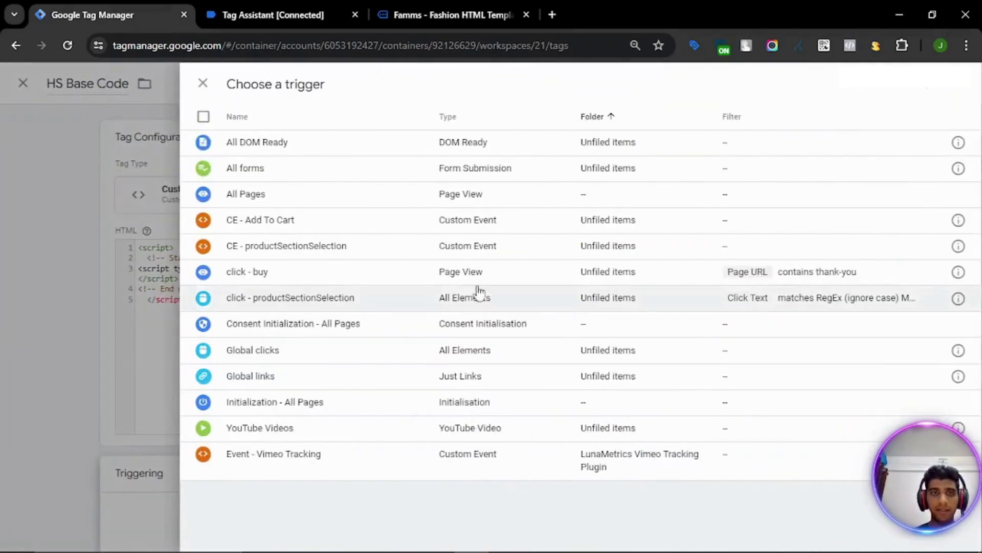
pyautogui.click(329, 194)
pyautogui.scroll(-1, 368, 368)
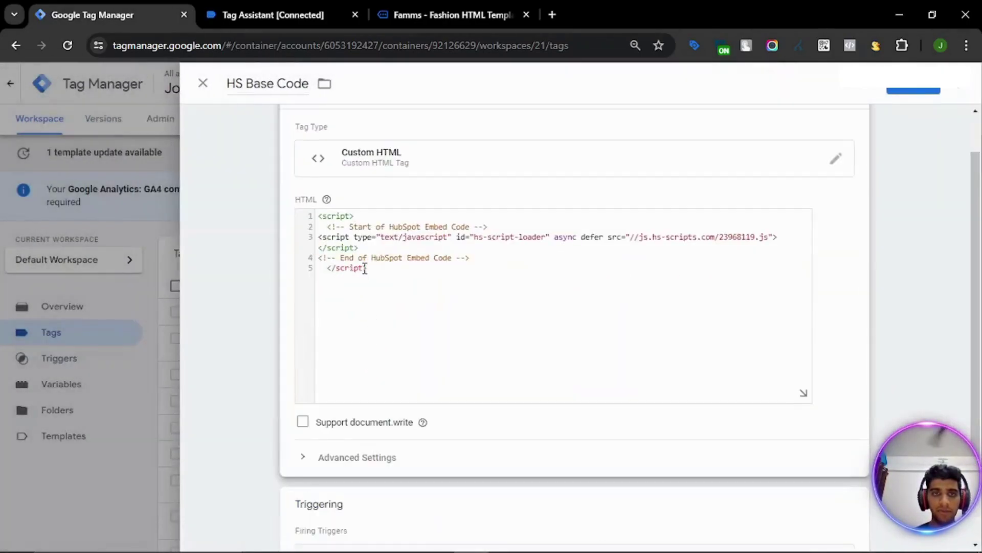
# Delete the leftover end-of-embed comment and closing script lines, save the tag, and start Preview.
pyautogui.click(365, 269)
pyautogui.moveTo(475, 256); pyautogui.dragTo(278, 260)
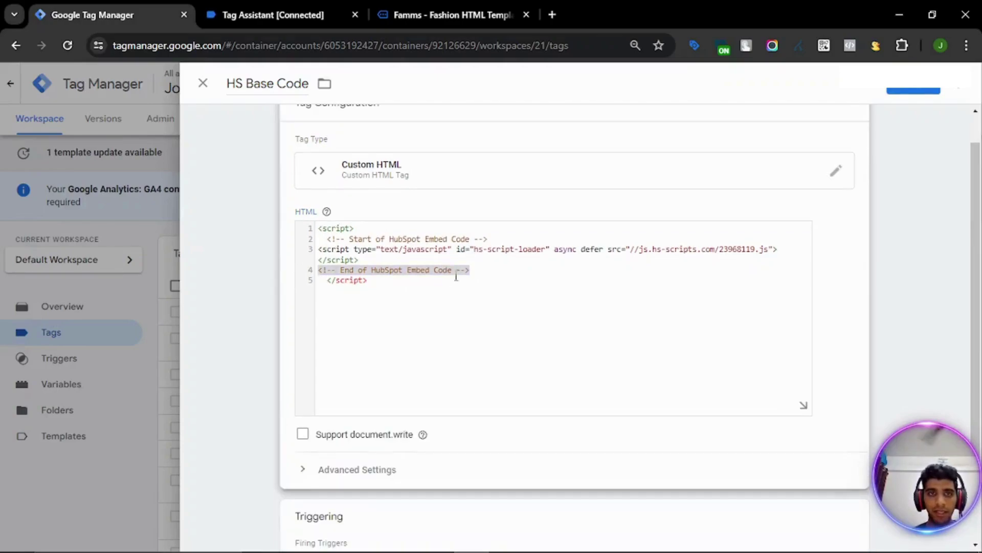
pyautogui.moveTo(433, 280); pyautogui.dragTo(310, 275)
pyautogui.press('BackSpace')
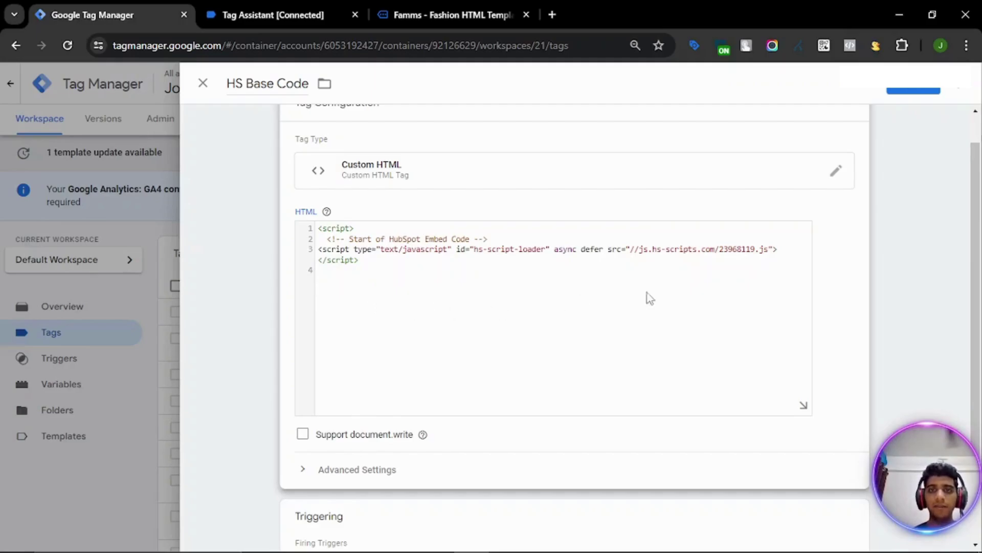
pyautogui.click(902, 91)
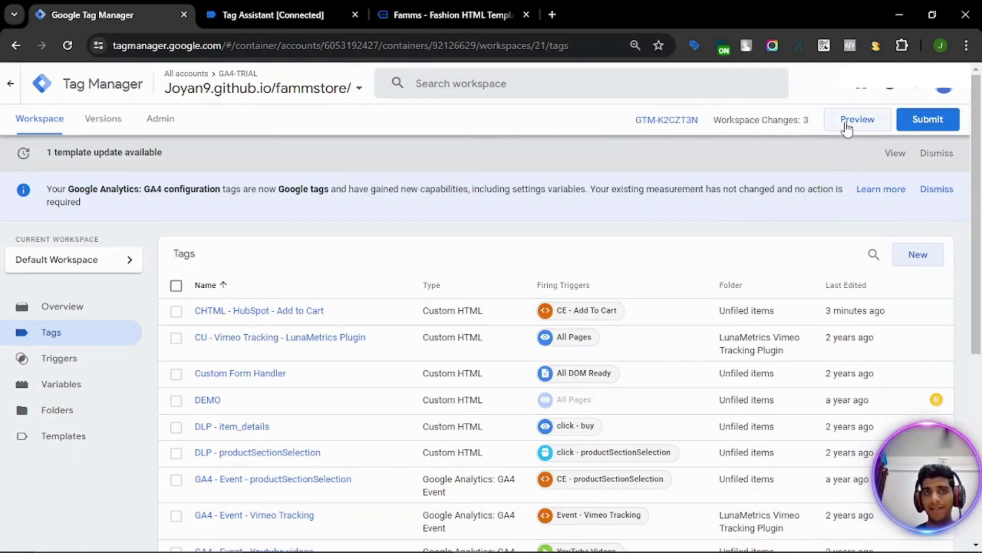
pyautogui.click(847, 123)
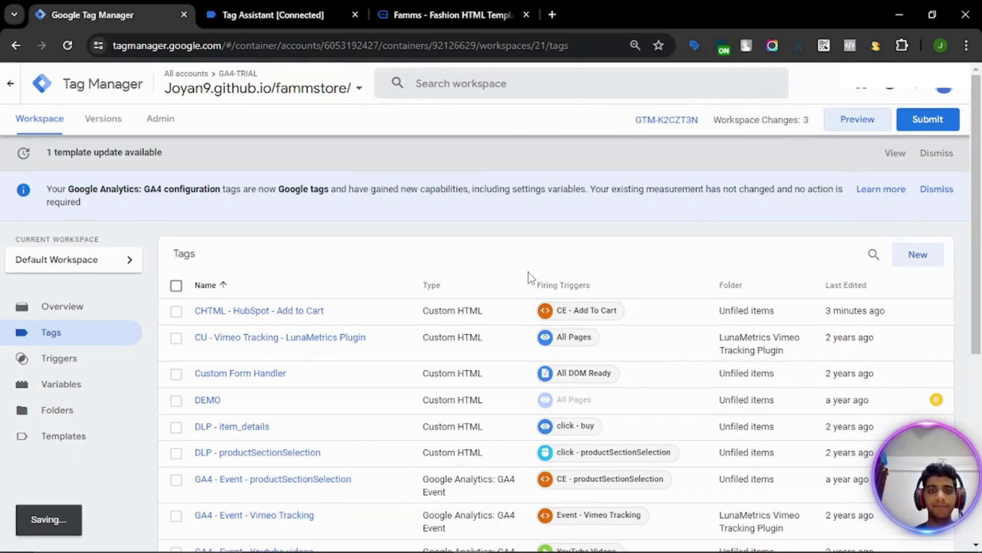
# Check HubSpot's tracking code page, then reopen the HS Base Code tag in Tag Manager.
pyautogui.hotkey('alt', 'Tab')
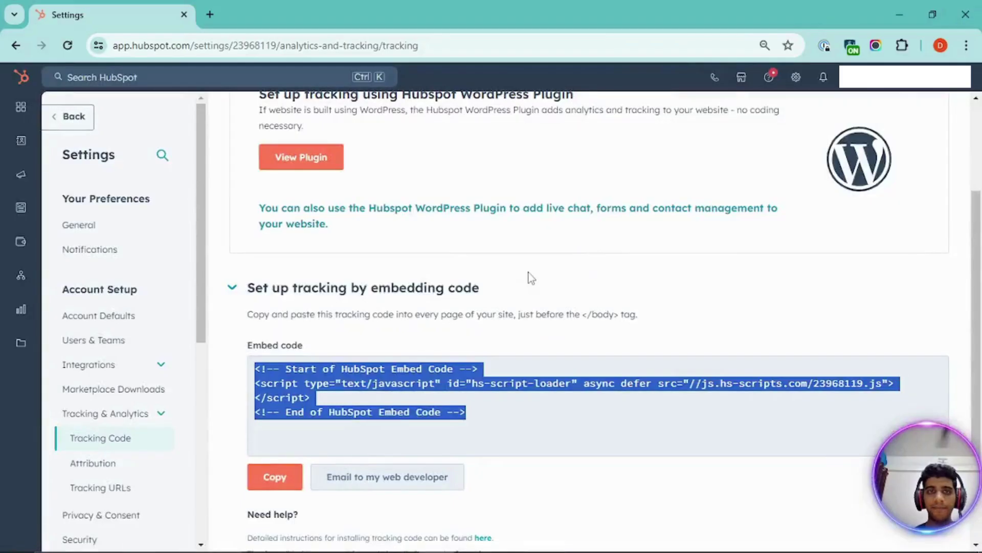
pyautogui.hotkey('alt', 'Tab')
pyautogui.click(425, 244)
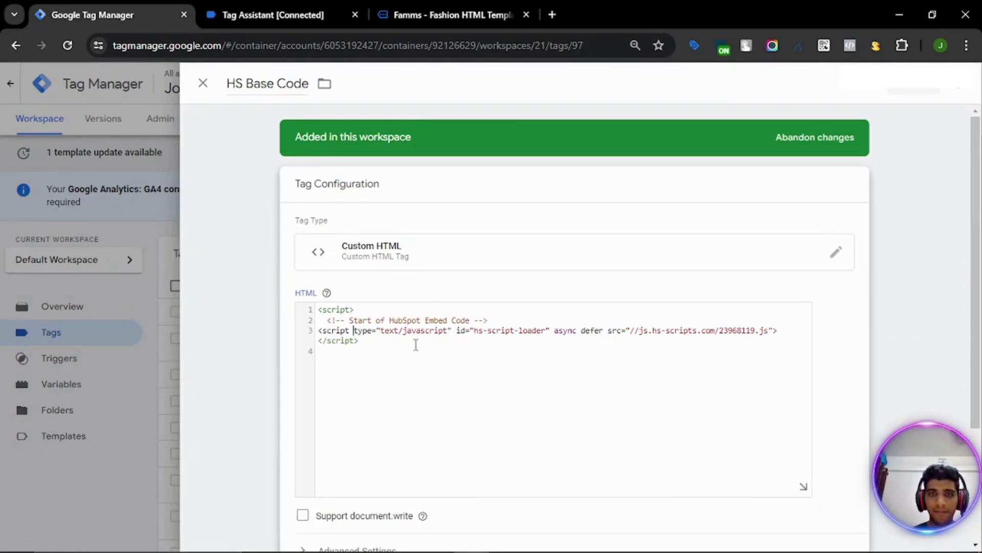
# Remove the opening script, comment, closing </script> and blank lines, leaving only hs-script-loader, and save.
pyautogui.moveTo(499, 320); pyautogui.dragTo(318, 309)
pyautogui.press('BackSpace')
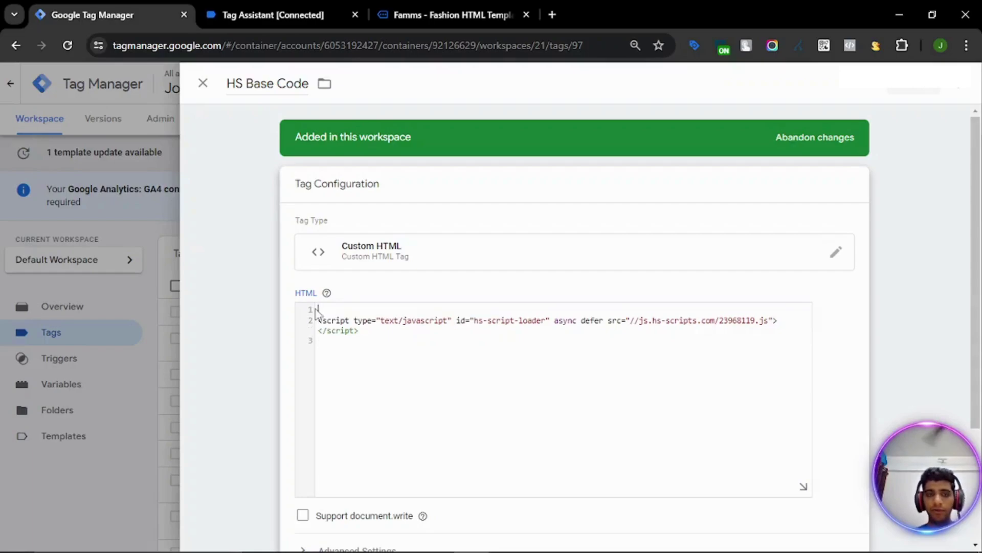
pyautogui.moveTo(375, 333); pyautogui.dragTo(318, 330)
pyautogui.press('BackSpace')
pyautogui.click(317, 320)
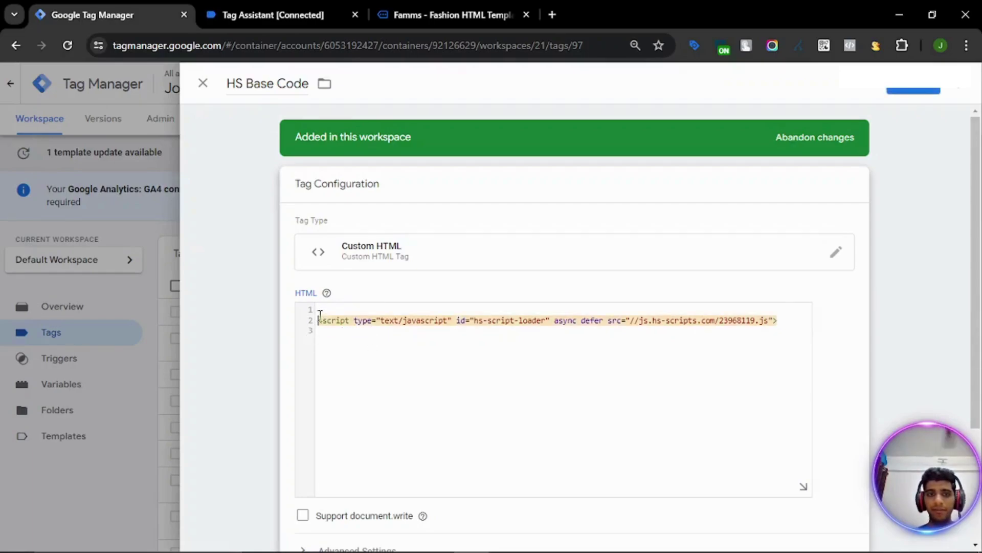
pyautogui.press('BackSpace')
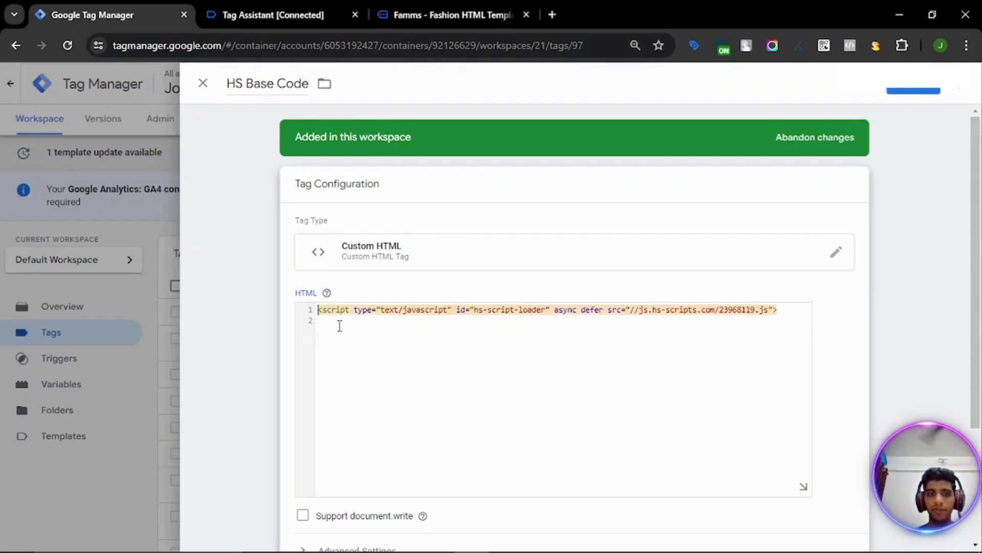
pyautogui.click(902, 94)
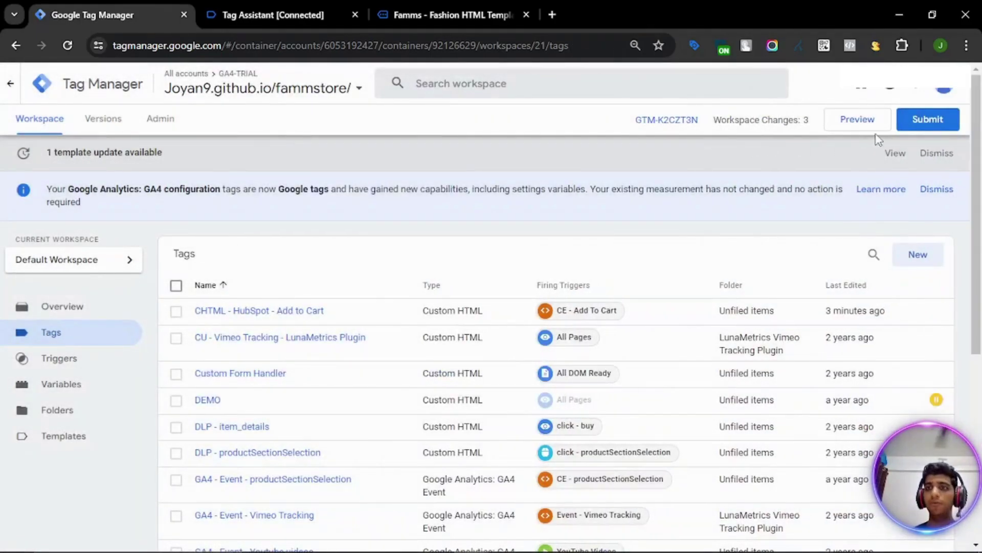
# Connect Tag Assistant to the Famms store preview, clear the Network log, and view the Summary.
pyautogui.click(867, 126)
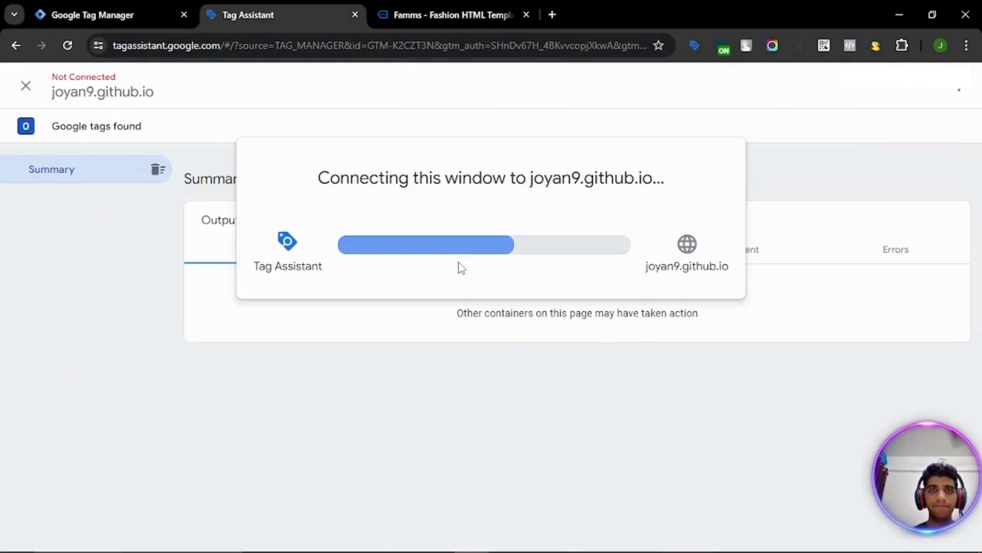
pyautogui.click(429, 7)
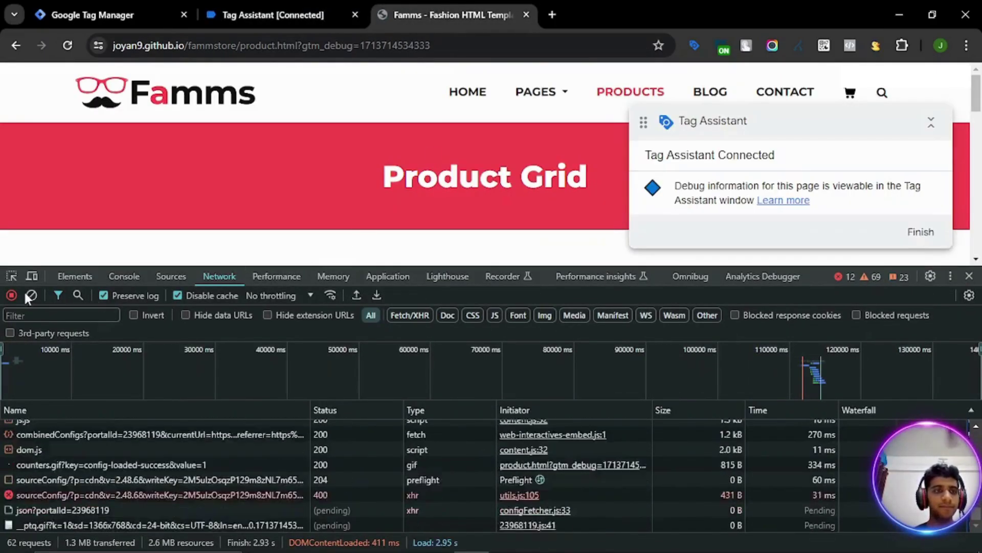
pyautogui.click(31, 295)
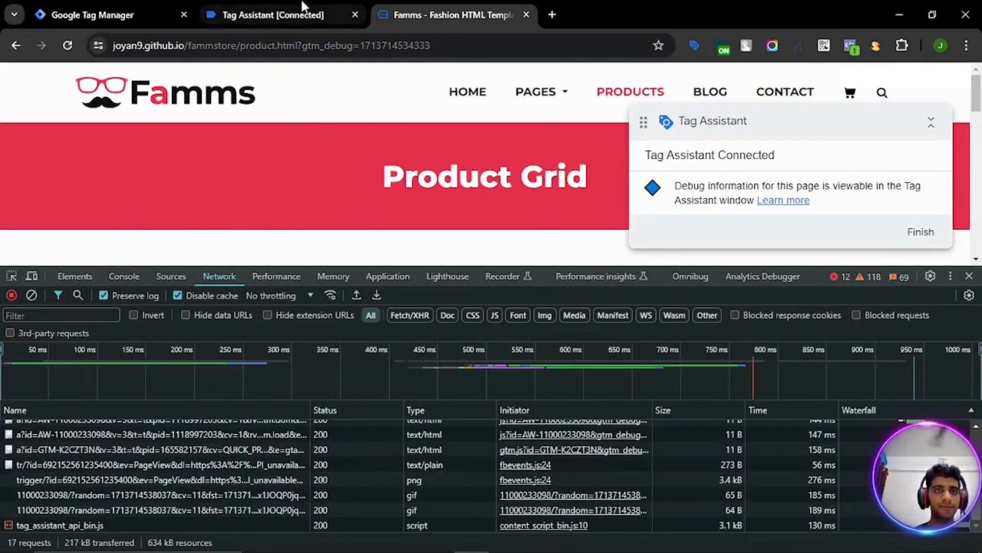
pyautogui.click(226, 10)
pyautogui.click(491, 336)
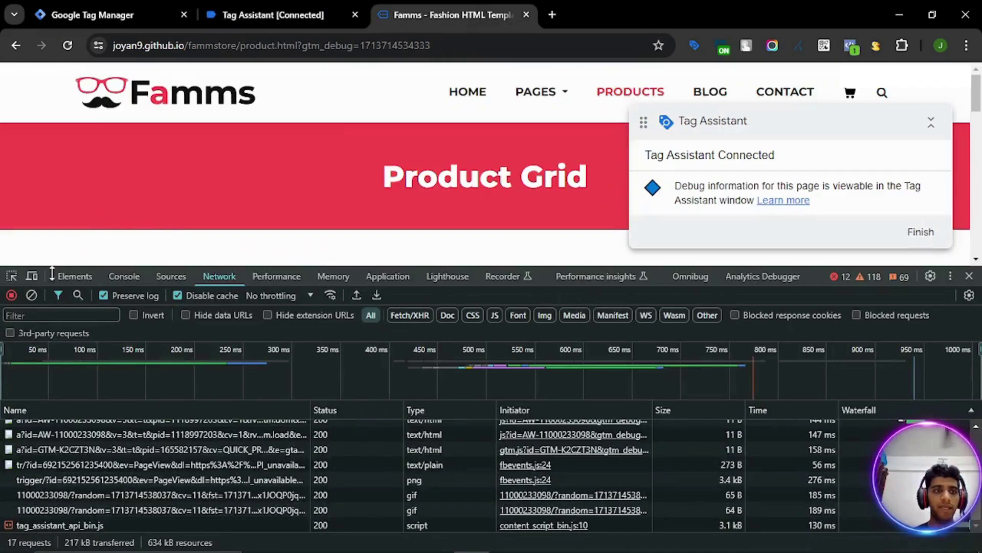
pyautogui.click(31, 295)
pyautogui.click(285, 15)
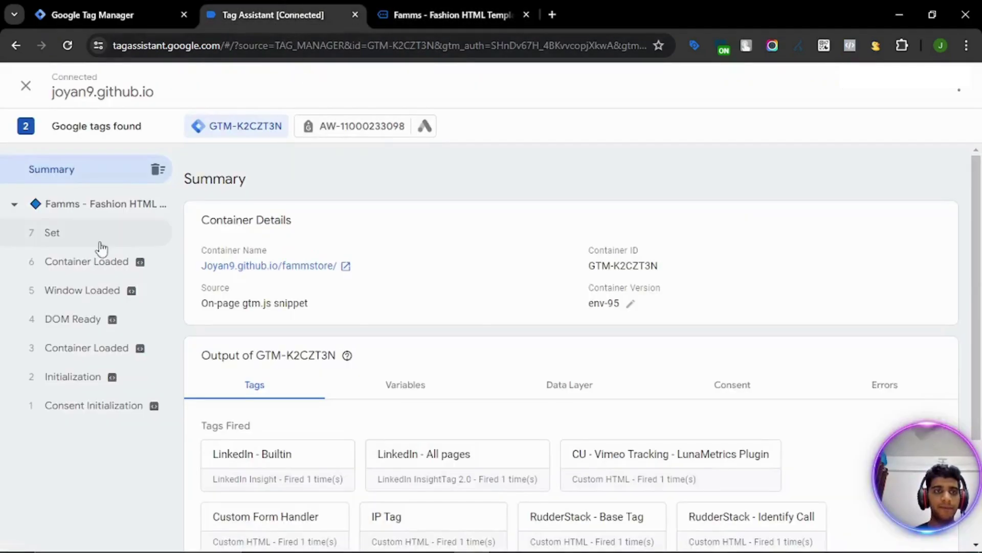
# Add the grey shirt to the cart on the Famms store and dismiss the alert.
pyautogui.click(422, 7)
pyautogui.scroll(-5, 415, 174)
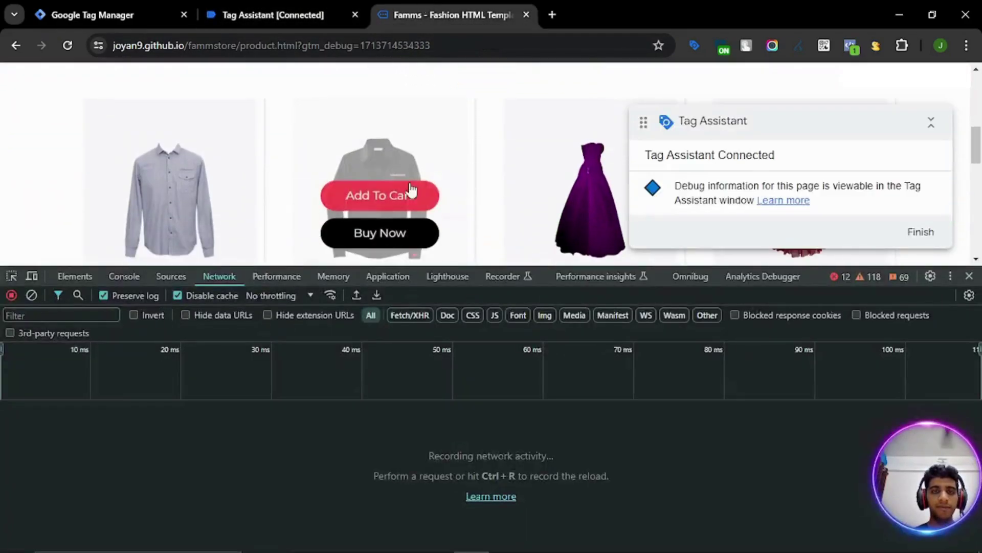
pyautogui.click(404, 193)
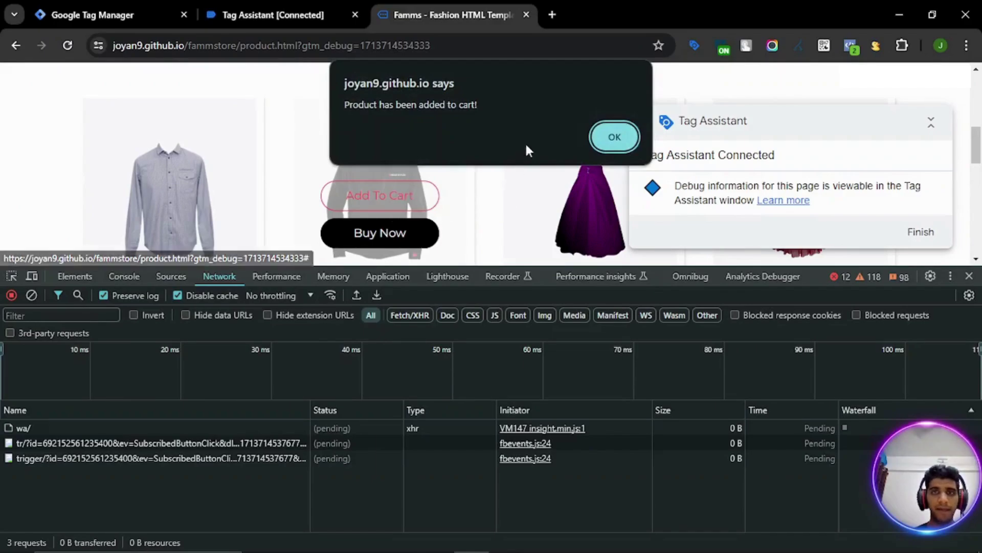
pyautogui.click(593, 143)
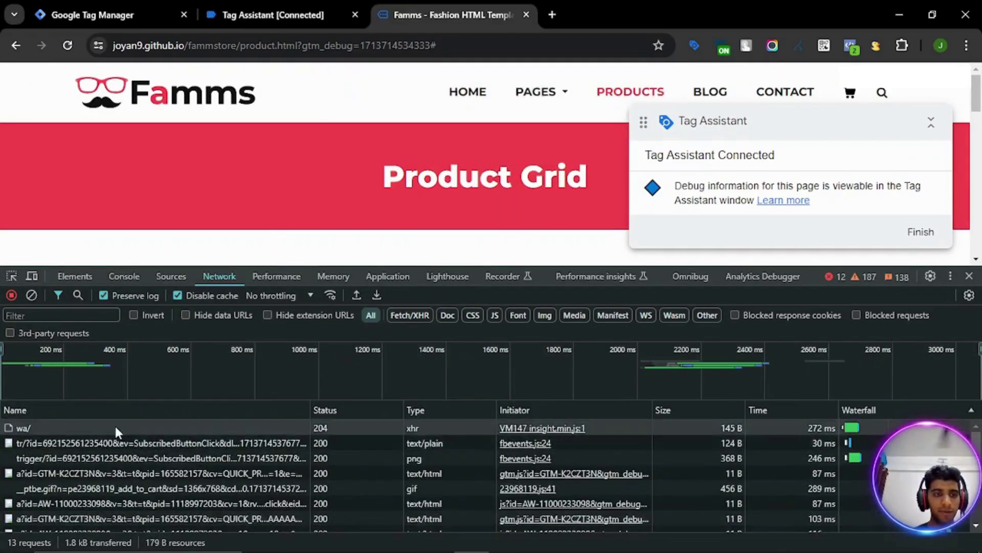
# Find the HubSpot pe23968119_add_to_cart __ptbe.gif request in Network and inspect its query parameters.
pyautogui.click(116, 441)
pyautogui.click(134, 458)
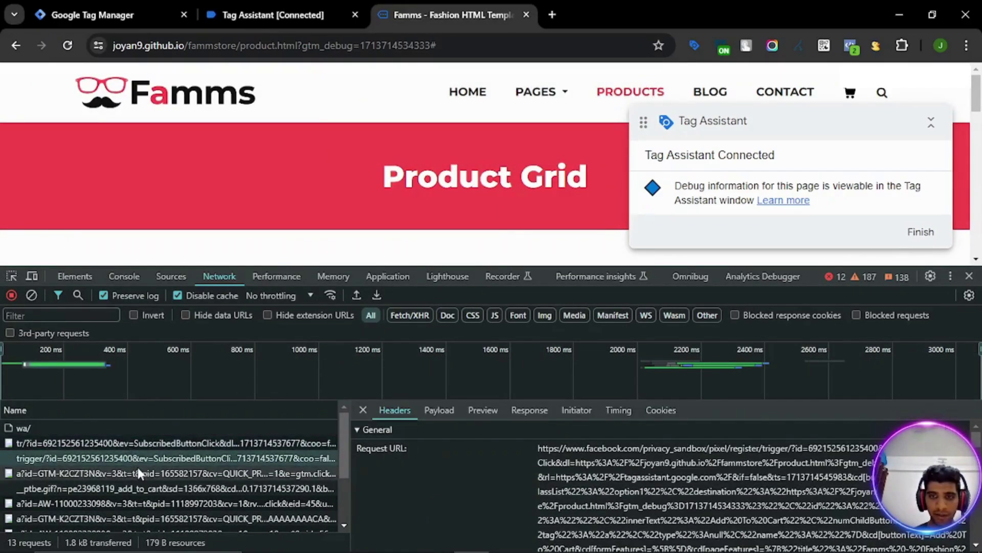
pyautogui.click(138, 471)
pyautogui.click(139, 487)
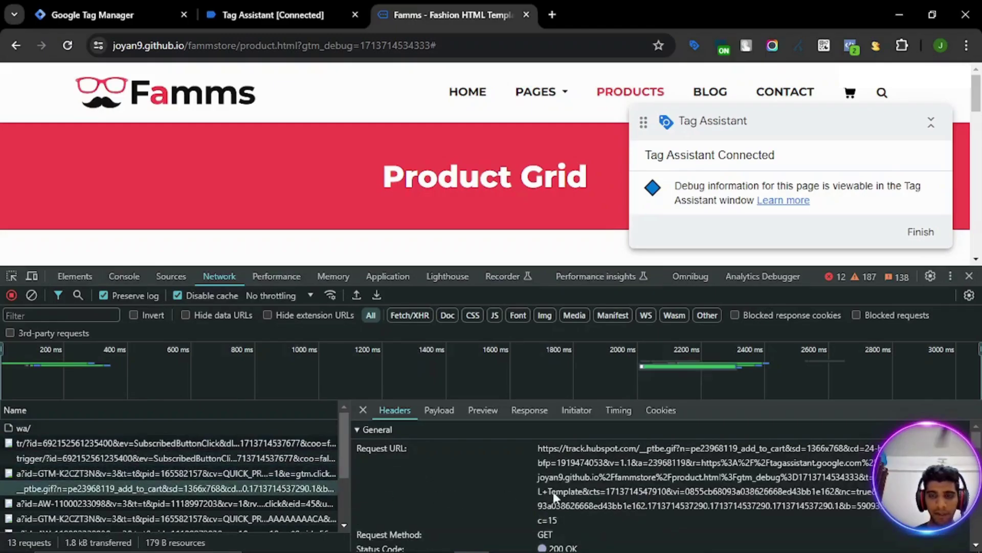
pyautogui.scroll(-1, 573, 478)
pyautogui.scroll(1, 574, 484)
pyautogui.moveTo(535, 446); pyautogui.dragTo(875, 506)
pyautogui.click(435, 410)
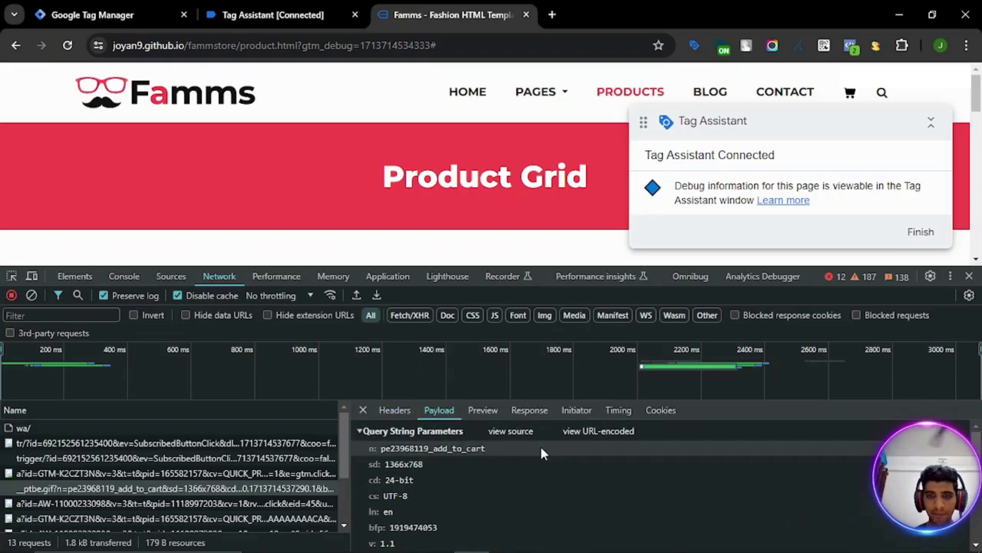
pyautogui.scroll(-1, 541, 445)
pyautogui.scroll(1, 425, 449)
pyautogui.scroll(-3, 496, 456)
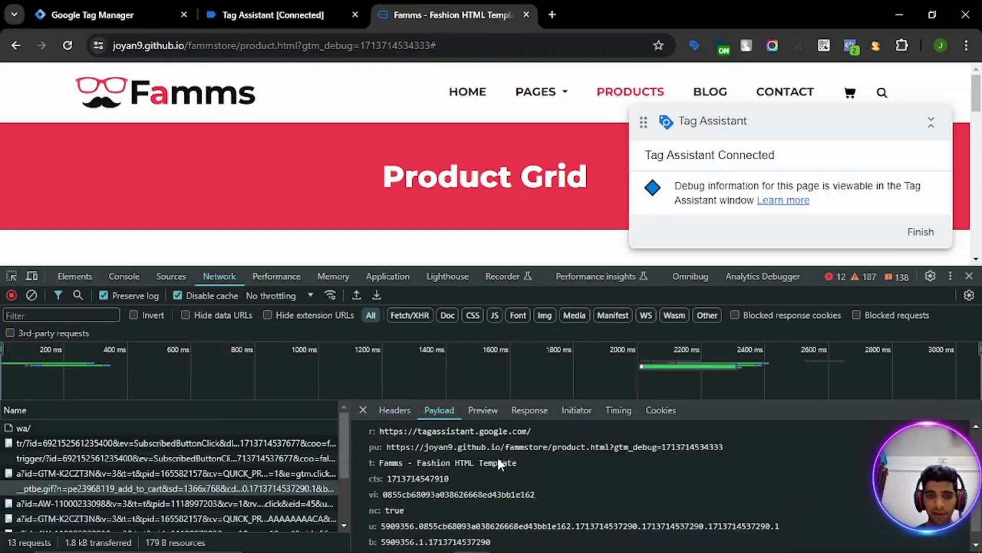
# Open the Add To Cart event under Reporting & Data > Custom Events and view its Analyze tab.
pyautogui.hotkey('alt', 'Tab')
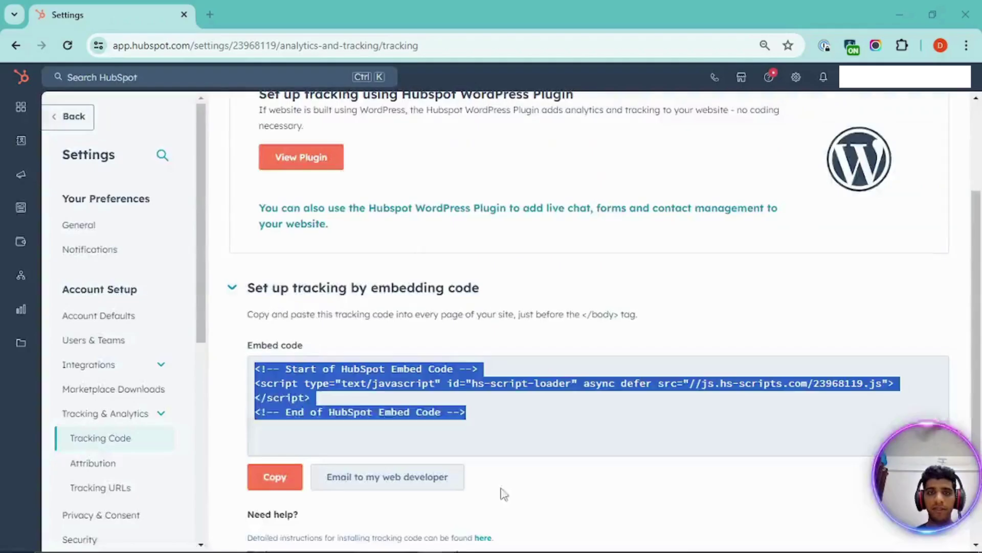
pyautogui.click(29, 312)
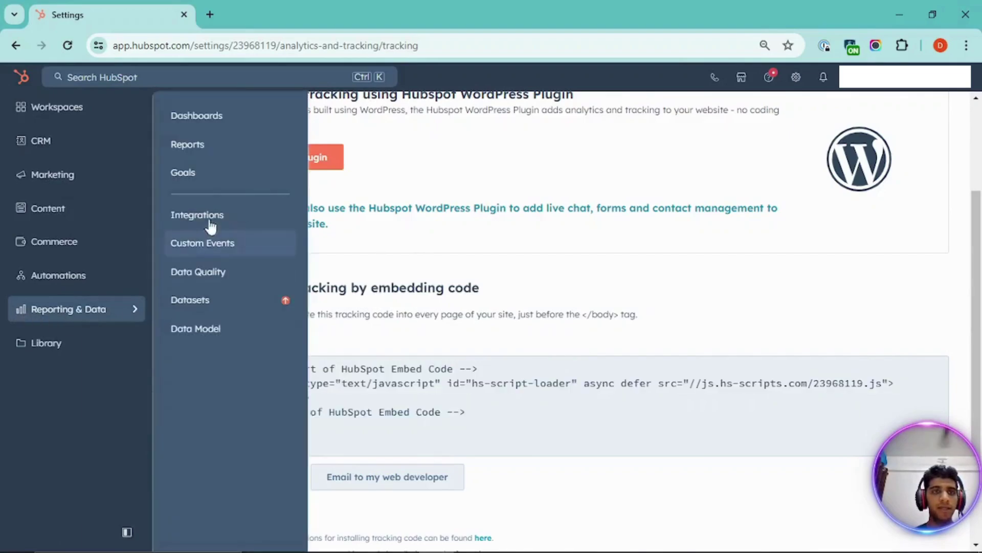
pyautogui.click(234, 245)
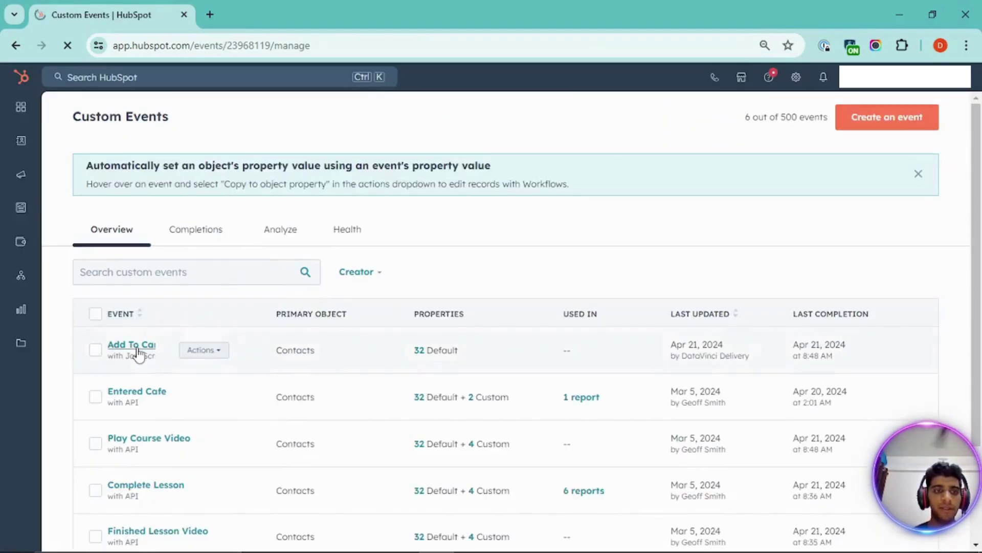
pyautogui.click(137, 348)
pyautogui.click(290, 211)
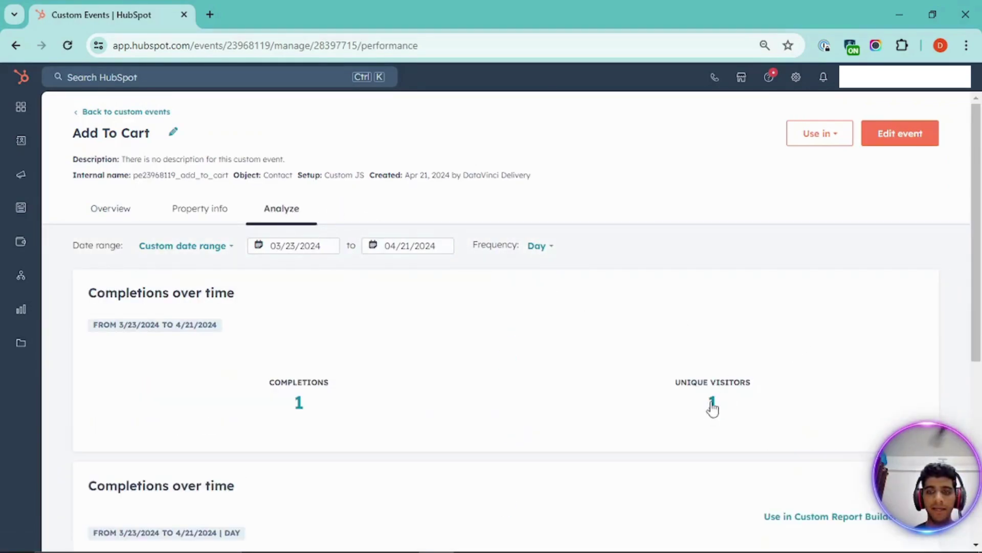
pyautogui.scroll(-1, 450, 377)
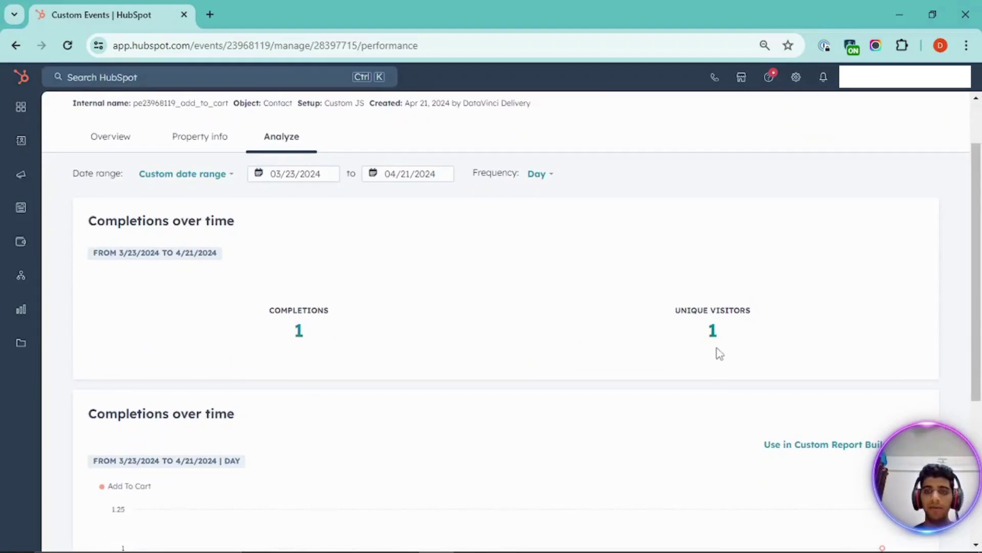
pyautogui.scroll(1, 728, 398)
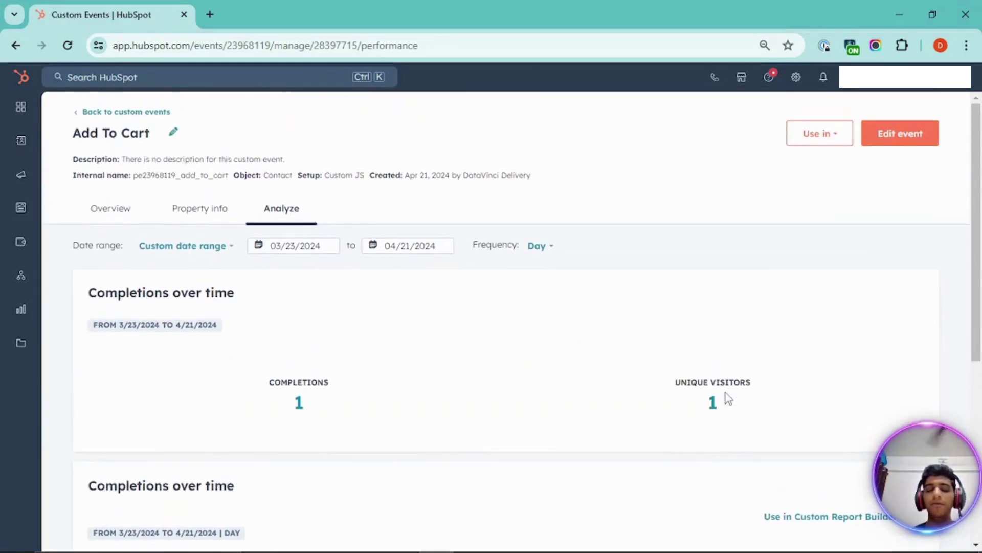